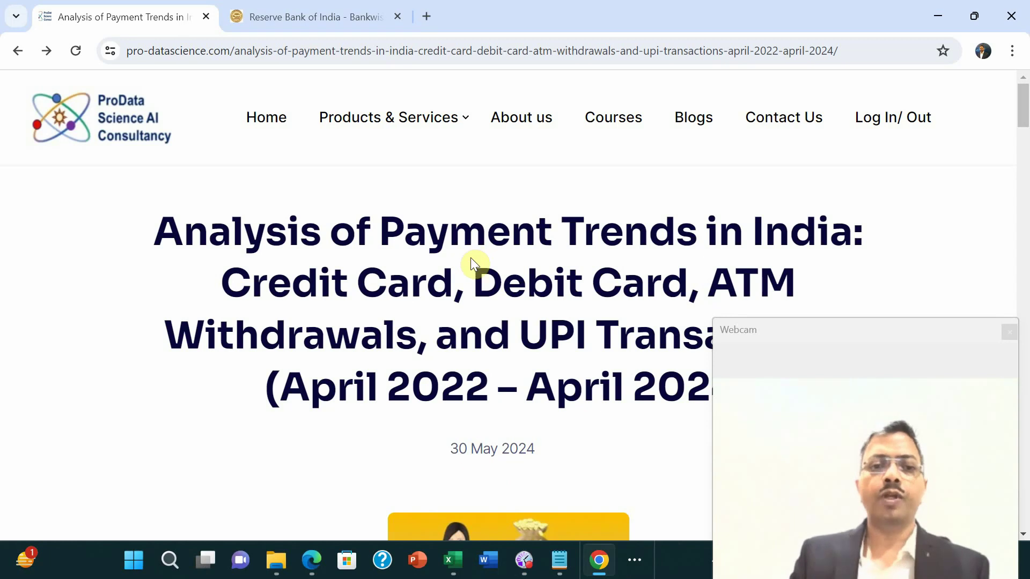
- Scroll the article down to the Credit Card Purchase heading and its monthly bar chart
{"action": "scroll", "coordinate": [471, 261], "scroll_direction": "down", "scroll_amount": 1}
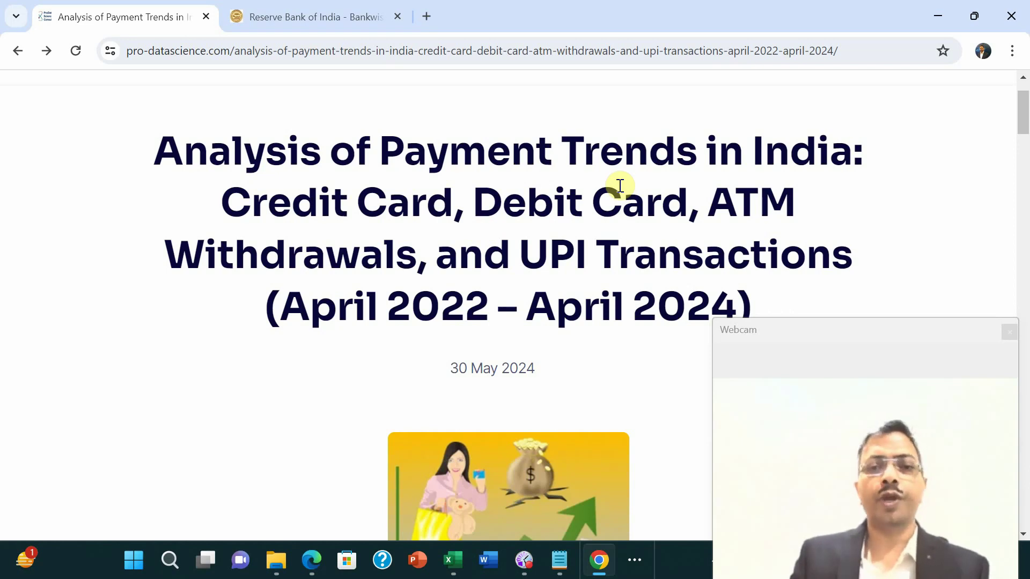
{"action": "scroll", "coordinate": [577, 247], "scroll_direction": "down", "scroll_amount": 10}
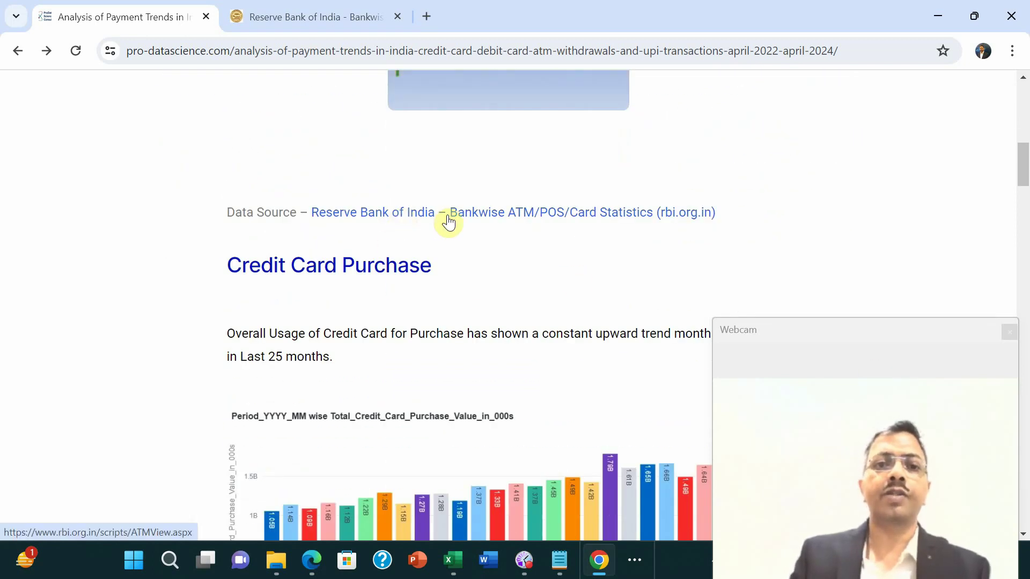
- List the RBI bank-wise ATM/POS/card statistics releases for all months of 2024
{"action": "left_click", "coordinate": [316, 18]}
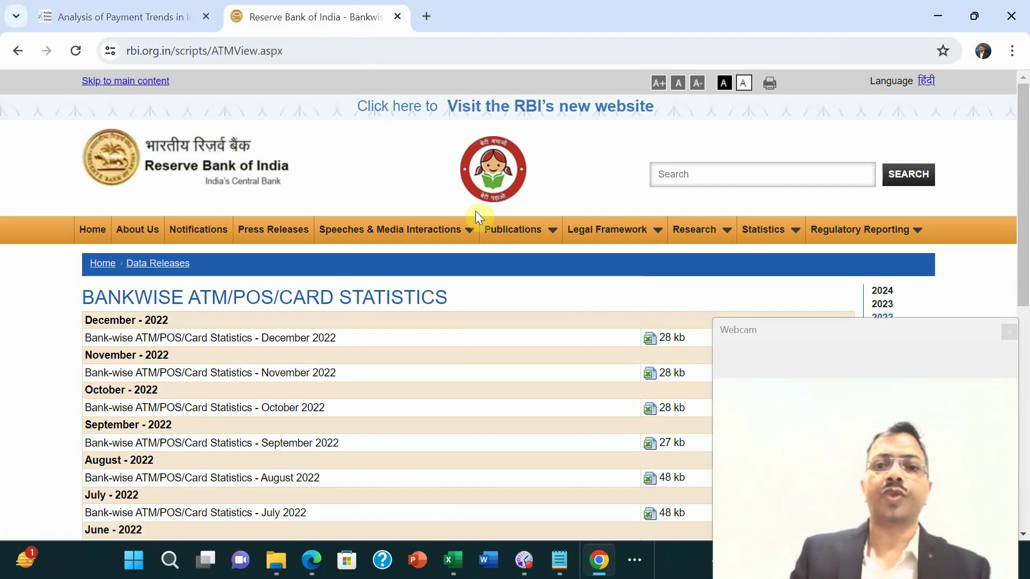
{"action": "scroll", "coordinate": [281, 302], "scroll_direction": "down", "scroll_amount": 6}
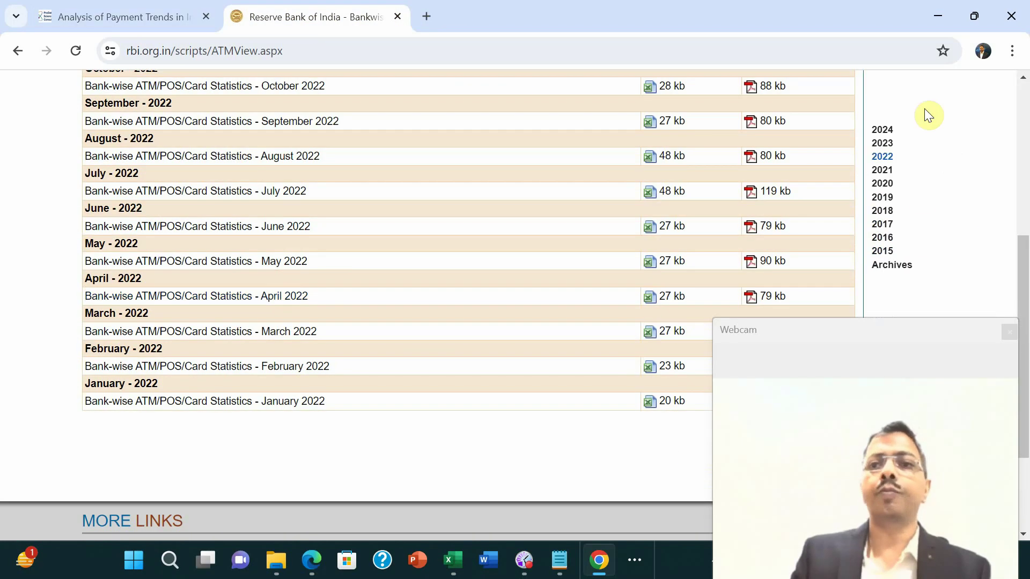
{"action": "left_click", "coordinate": [884, 132]}
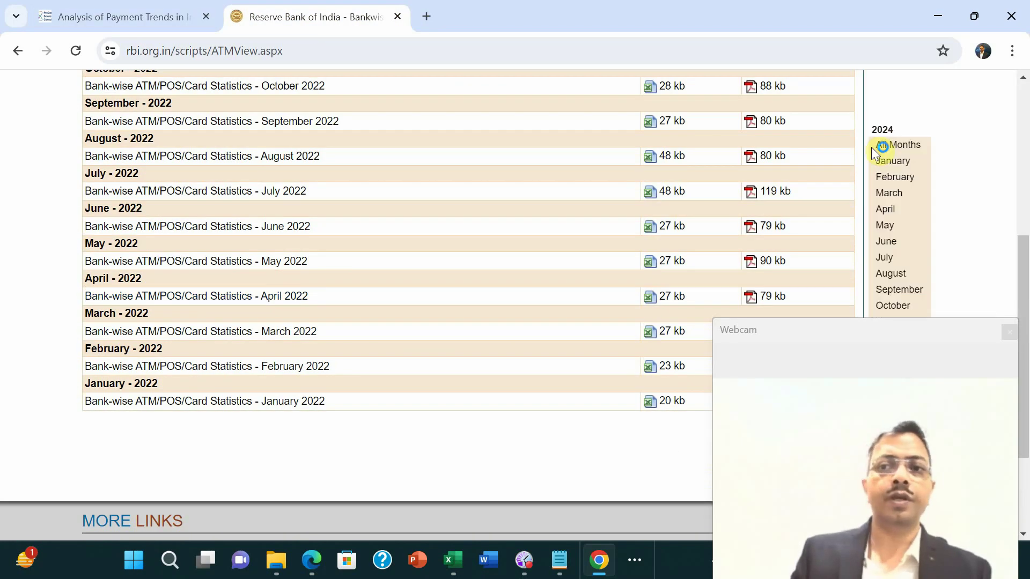
{"action": "left_click", "coordinate": [882, 144]}
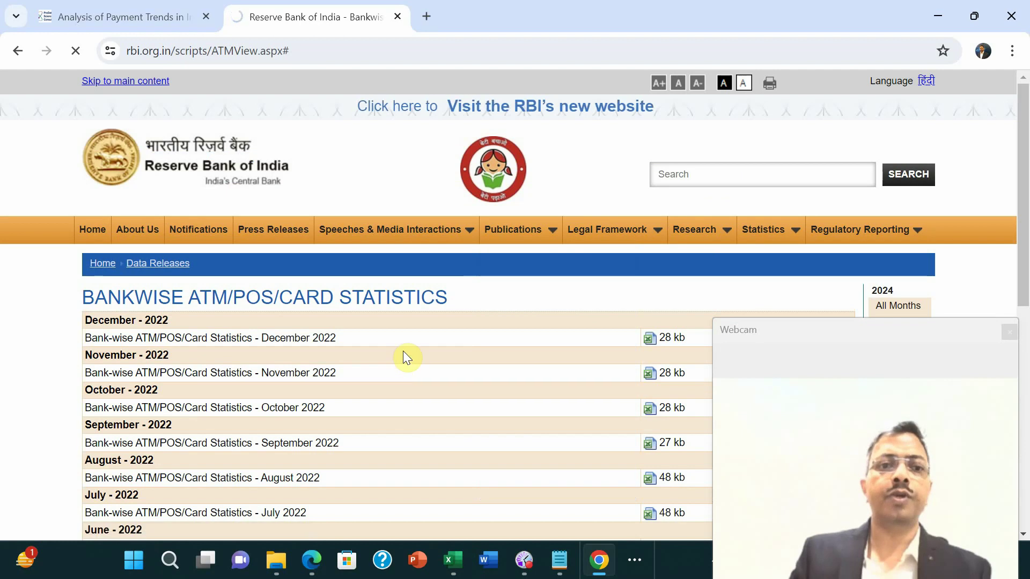
{"action": "scroll", "coordinate": [423, 333], "scroll_direction": "down", "scroll_amount": 1}
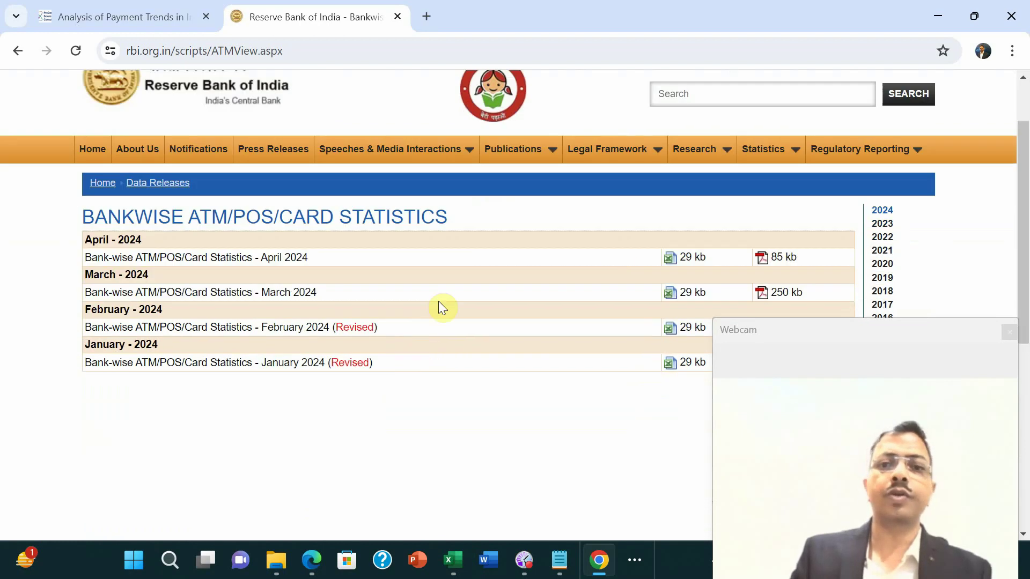
{"action": "left_click_drag", "start_coordinate": [714, 268], "coordinate": [707, 276]}
{"action": "left_click", "coordinate": [711, 244]}
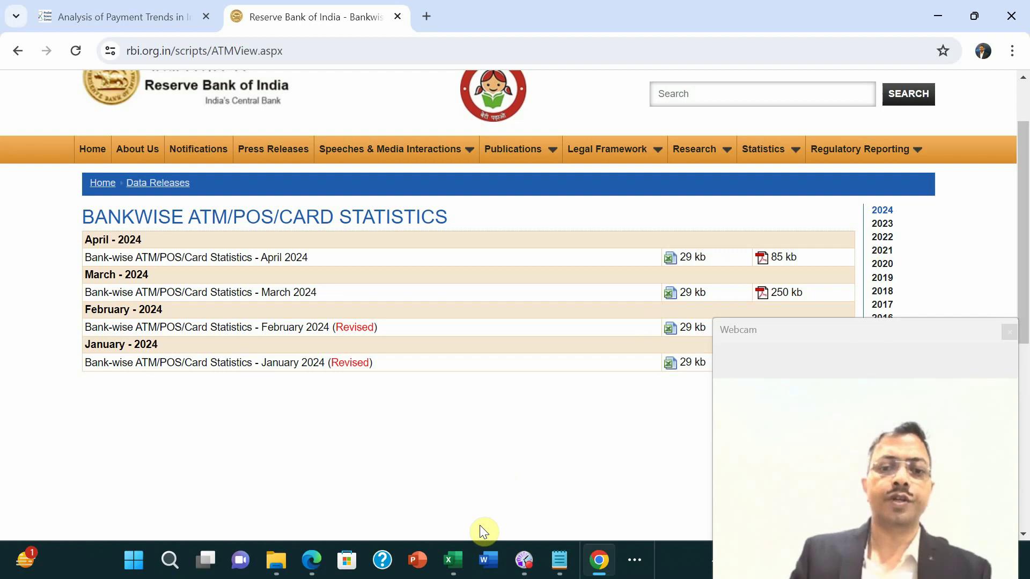
- Open the RBI_Apr22_Apr_24 workbook in Excel from the recent files list
{"action": "left_click", "coordinate": [463, 557]}
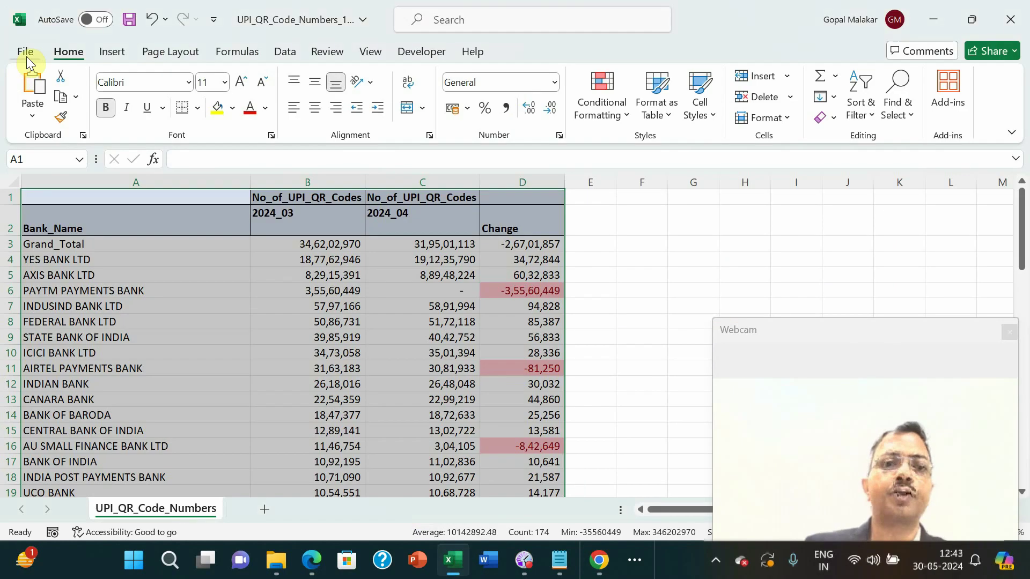
{"action": "left_click", "coordinate": [26, 52]}
{"action": "left_click", "coordinate": [436, 426]}
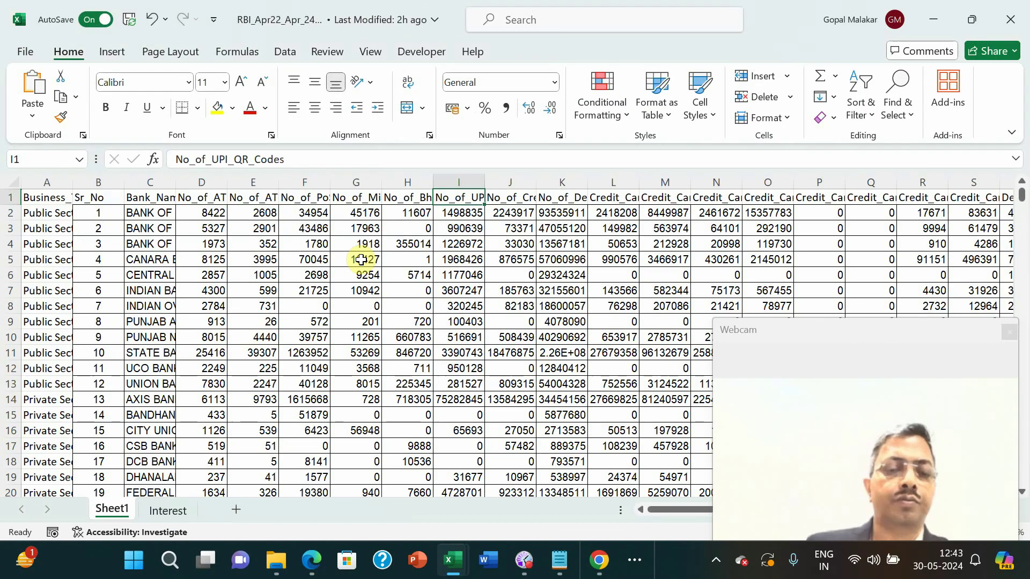
- Reload the Extreme-ML app at localhost:8501, then return to the RBI statistics page in Chrome
{"action": "mouse_move", "coordinate": [311, 559]}
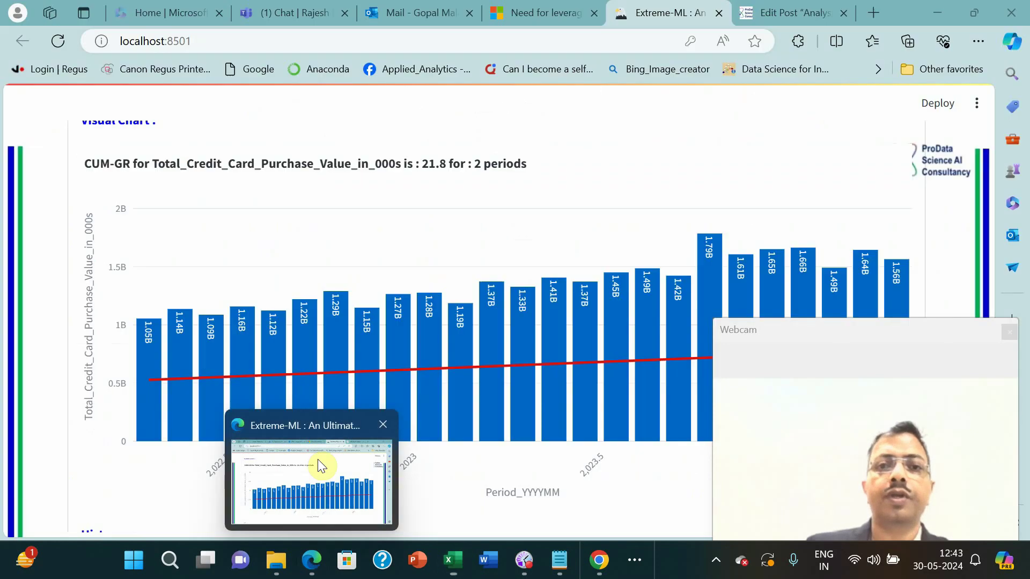
{"action": "left_click", "coordinate": [318, 459]}
{"action": "scroll", "coordinate": [455, 313], "scroll_direction": "up", "scroll_amount": 5}
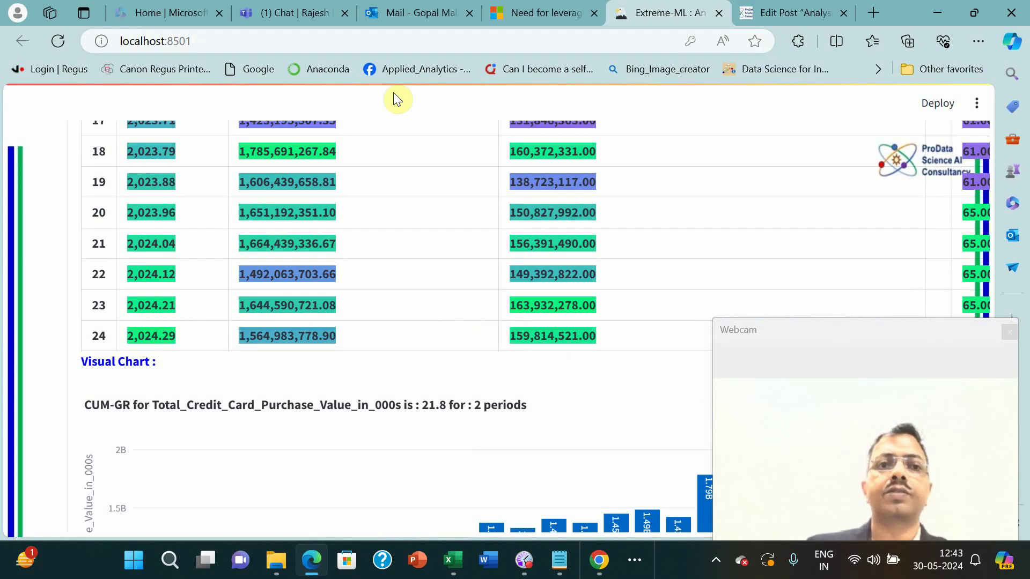
{"action": "left_click", "coordinate": [387, 43]}
{"action": "key", "text": "Return"}
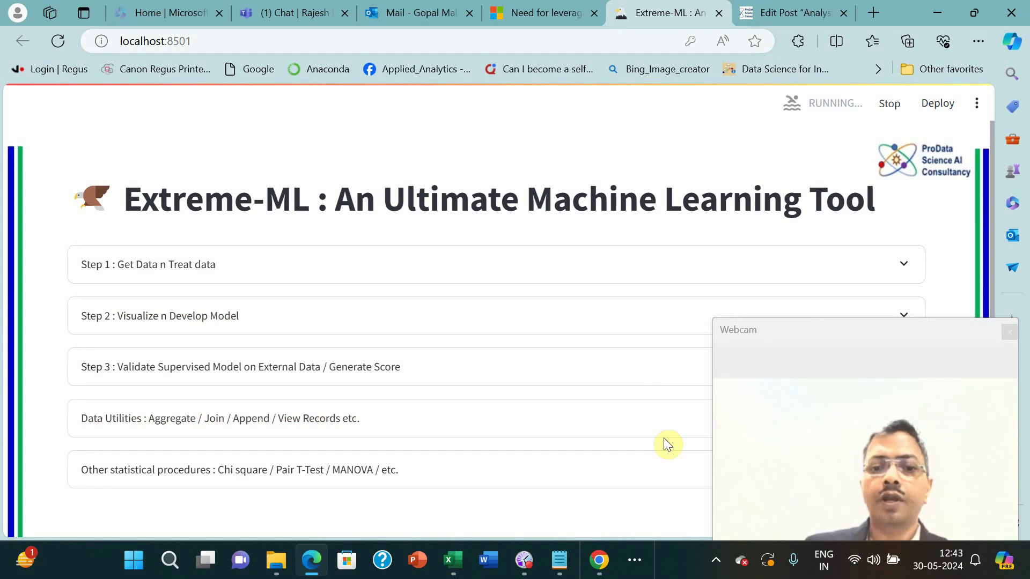
{"action": "left_click", "coordinate": [599, 560]}
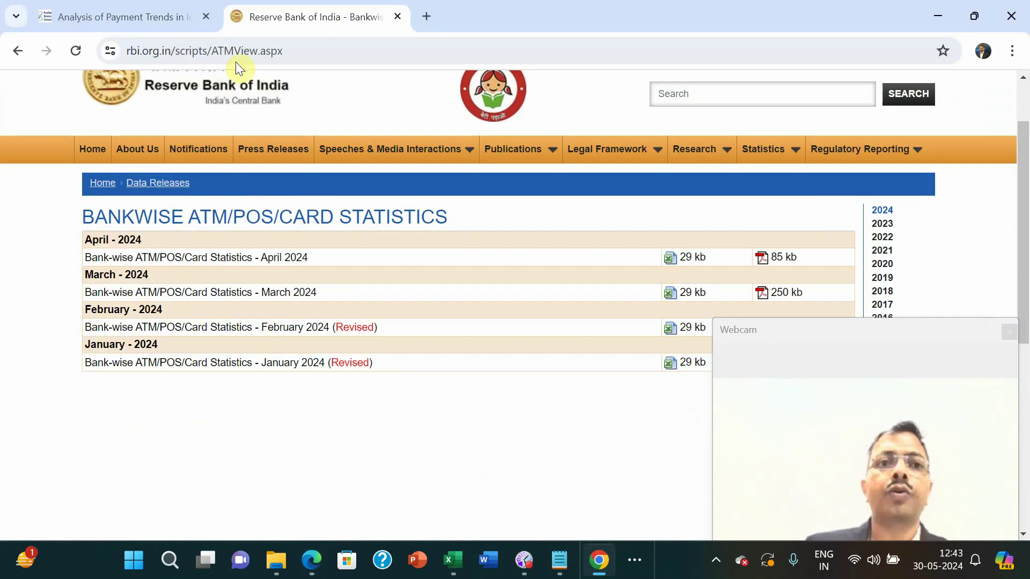
- Return to the payment trends article's Credit Card Purchase chart, then switch to Extreme-ML
{"action": "left_click", "coordinate": [163, 20]}
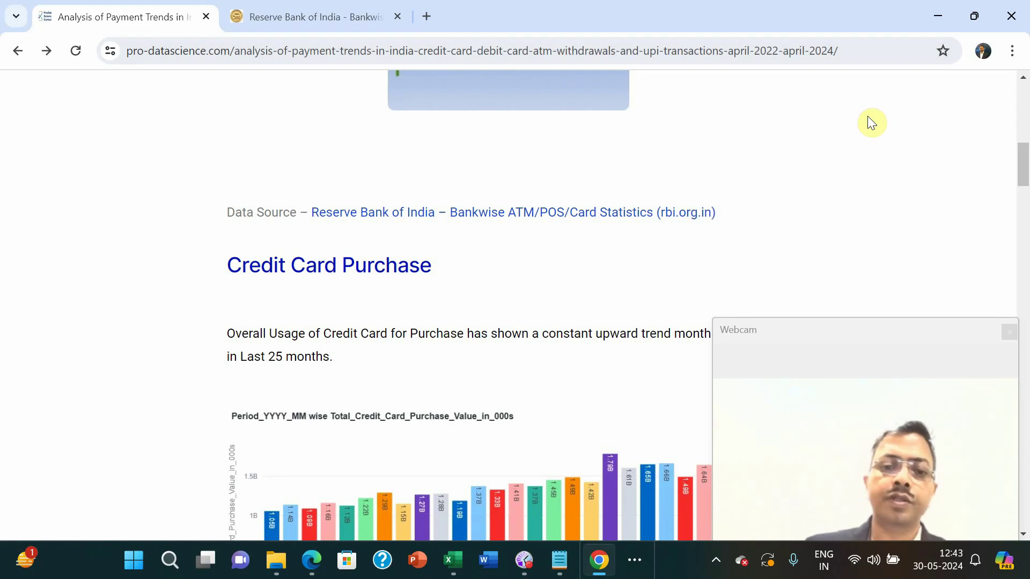
{"action": "scroll", "coordinate": [788, 166], "scroll_direction": "up", "scroll_amount": 7}
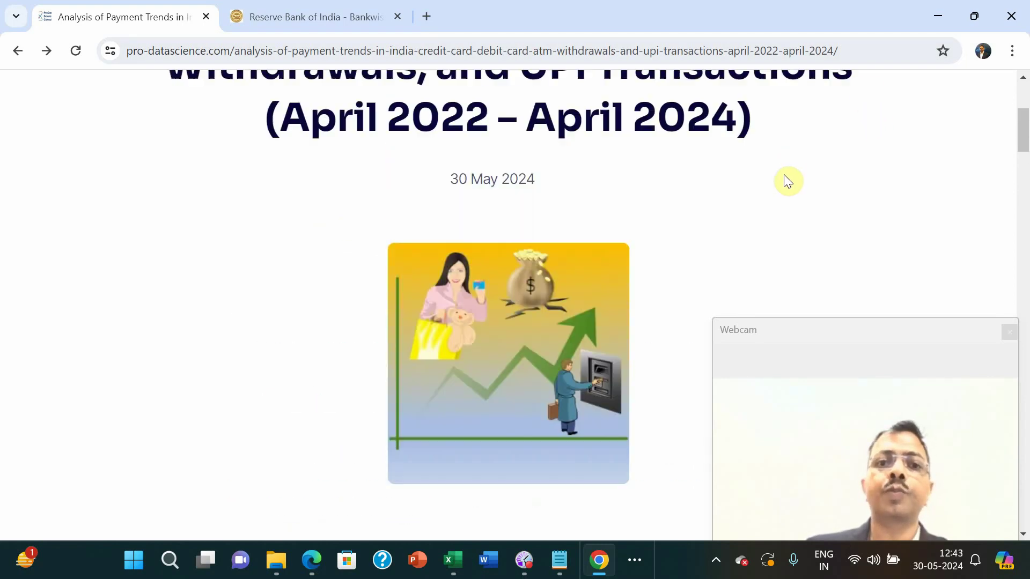
{"action": "scroll", "coordinate": [670, 293], "scroll_direction": "down", "scroll_amount": 8}
{"action": "scroll", "coordinate": [689, 241], "scroll_direction": "up", "scroll_amount": 1}
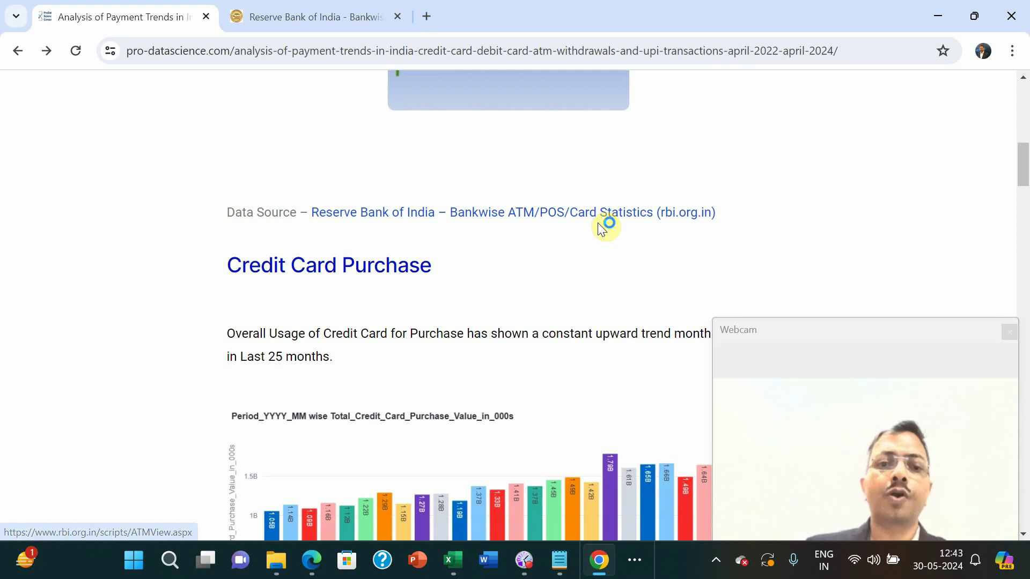
{"action": "left_click", "coordinate": [1007, 337]}
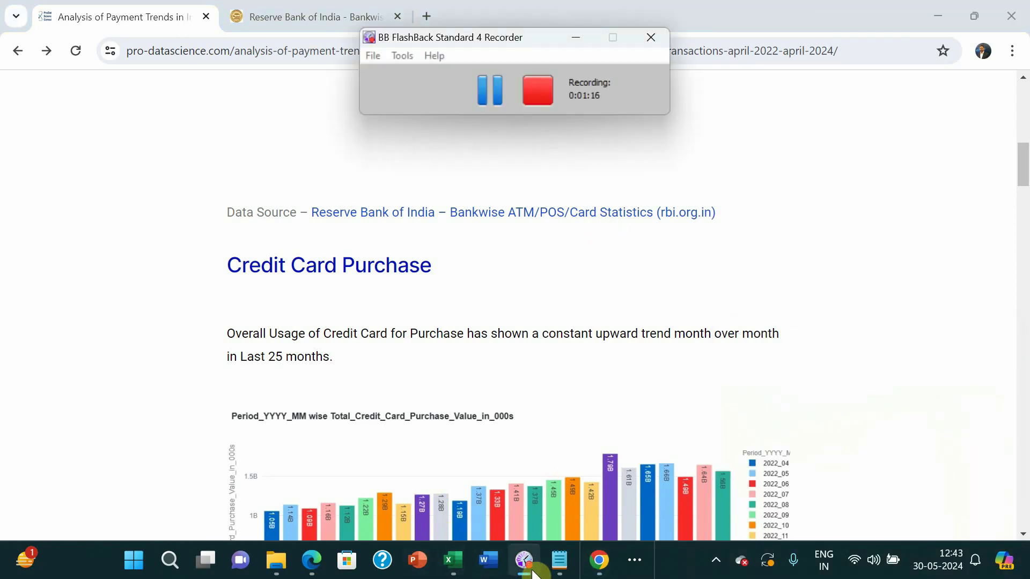
{"action": "key", "text": "alt+Tab"}
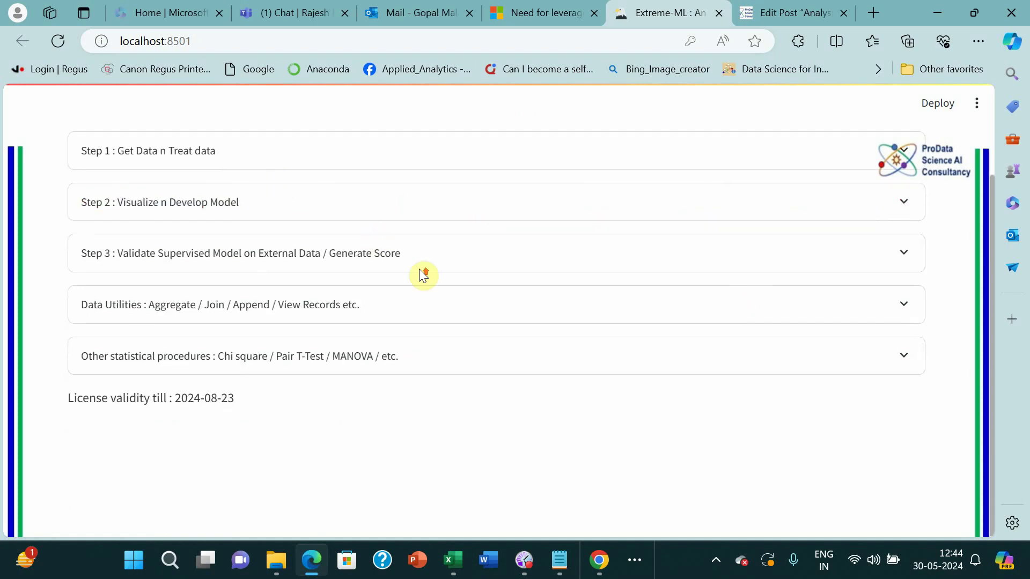
- Expand Step 1 and open its 1: Get Data tab
{"action": "scroll", "coordinate": [296, 211], "scroll_direction": "up", "scroll_amount": 2}
{"action": "left_click", "coordinate": [442, 230]}
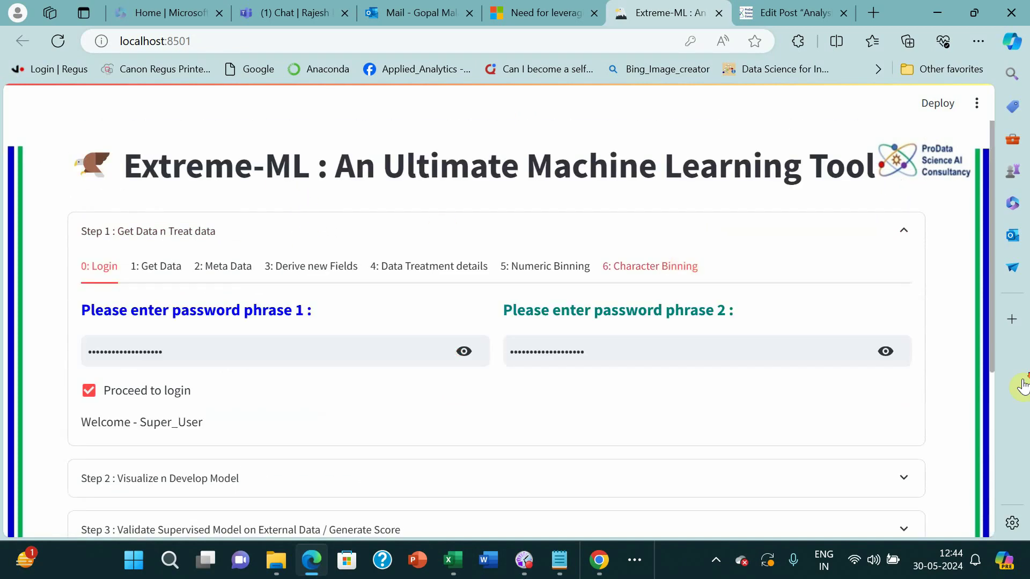
{"action": "scroll", "coordinate": [552, 267], "scroll_direction": "down", "scroll_amount": 4}
{"action": "scroll", "coordinate": [426, 283], "scroll_direction": "up", "scroll_amount": 3}
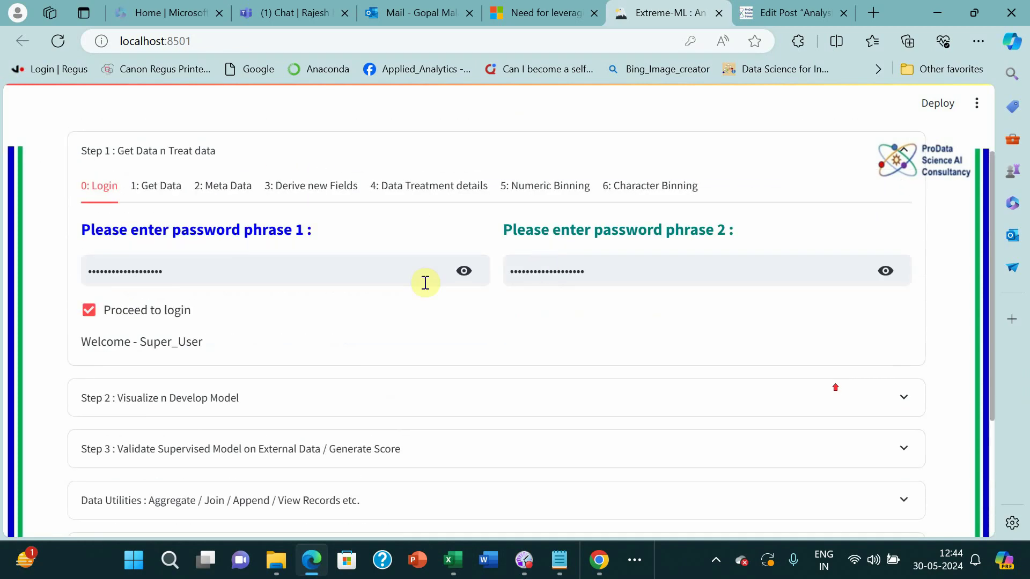
{"action": "left_click", "coordinate": [174, 187]}
- Turn off Q1-3*IQR flooring and Q3+3*IQR capping, then open the file picker
{"action": "scroll", "coordinate": [917, 370], "scroll_direction": "down", "scroll_amount": 9}
{"action": "scroll", "coordinate": [908, 360], "scroll_direction": "down", "scroll_amount": 5}
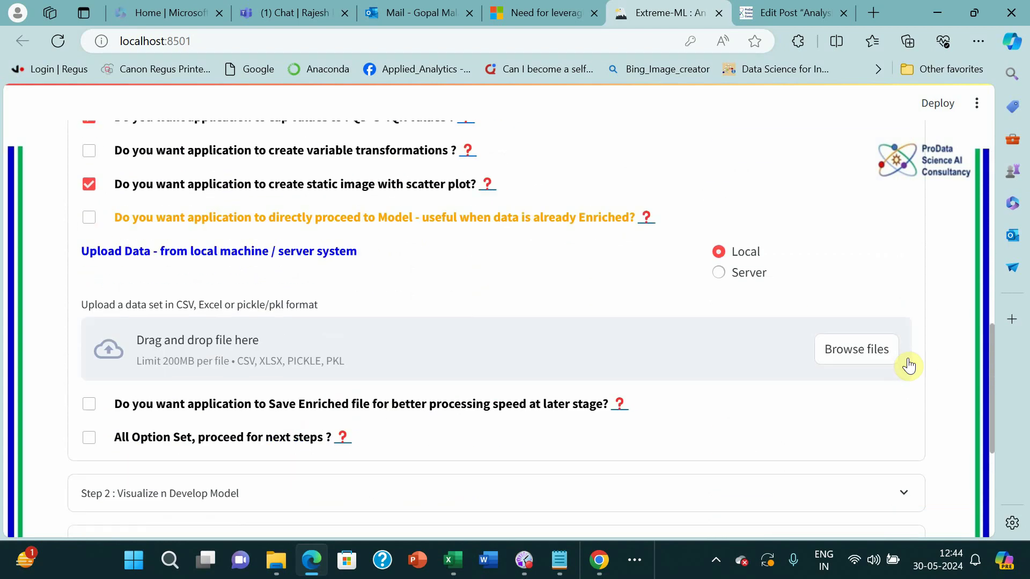
{"action": "scroll", "coordinate": [380, 422], "scroll_direction": "up", "scroll_amount": 3}
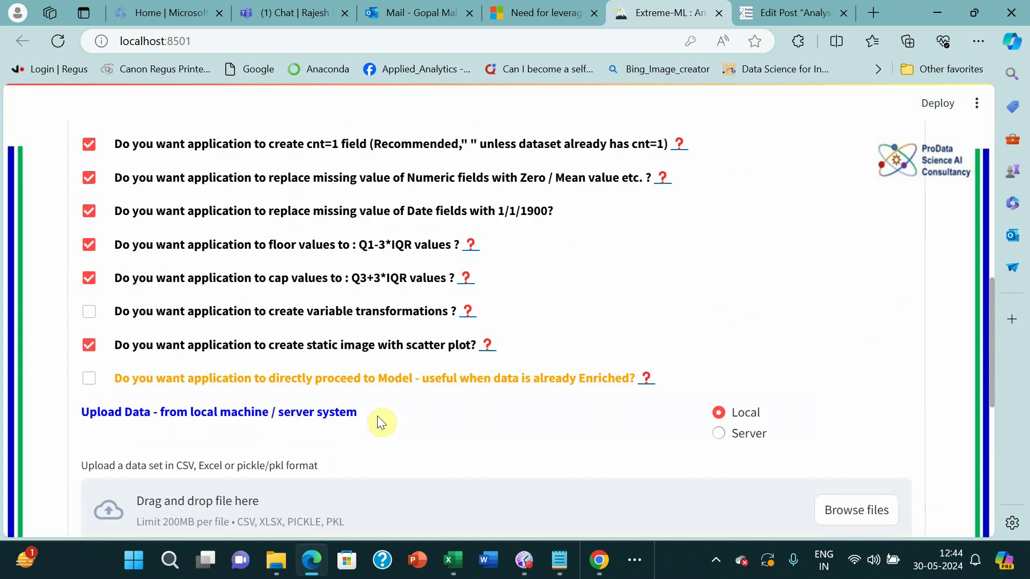
{"action": "left_click", "coordinate": [89, 245]}
{"action": "left_click", "coordinate": [89, 278]}
{"action": "scroll", "coordinate": [860, 290], "scroll_direction": "down", "scroll_amount": 4}
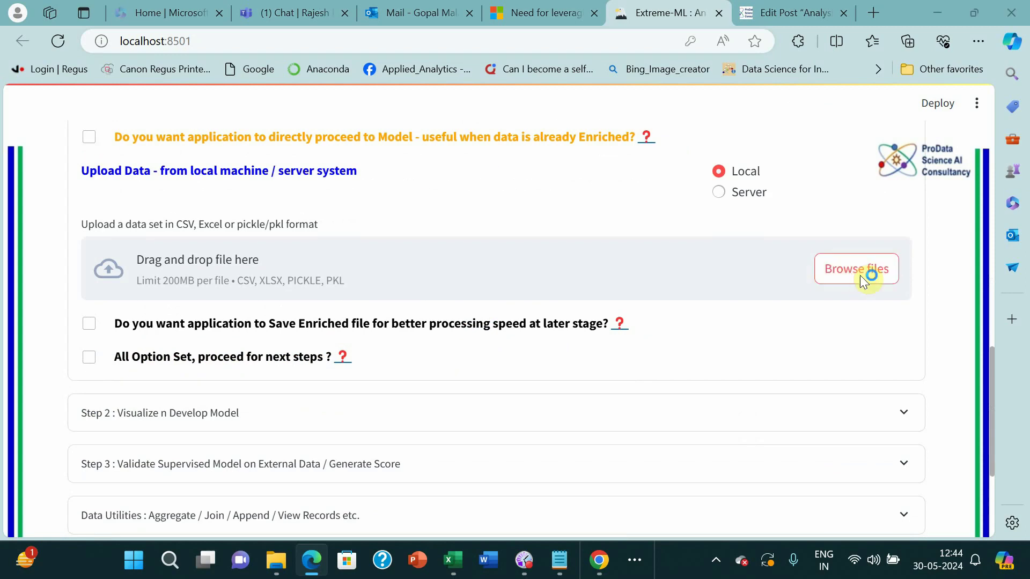
{"action": "left_click", "coordinate": [857, 271]}
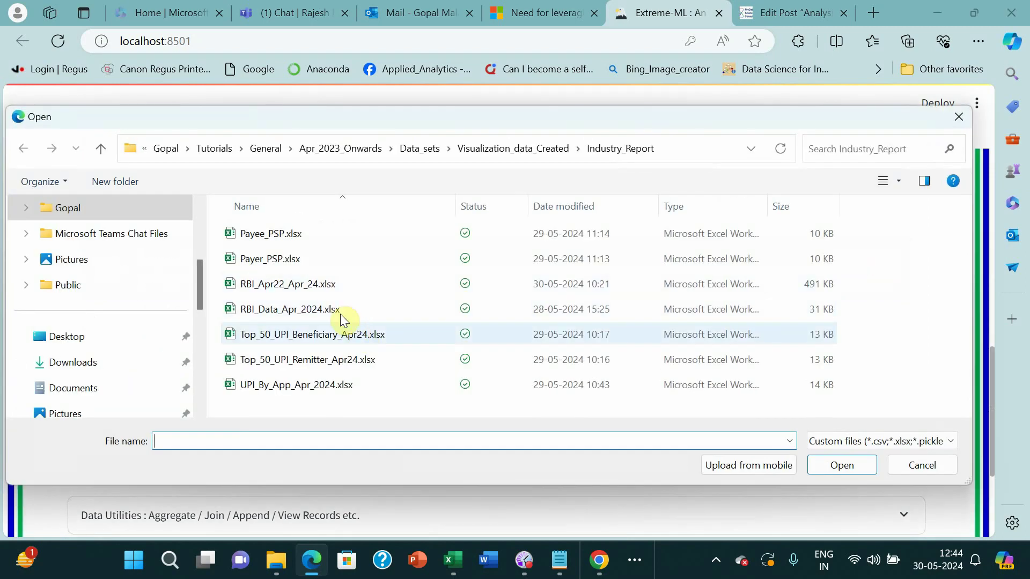
- Upload RBI_Apr22_Apr_24.xlsx as the local dataset, closing the workbook in Excel first
{"action": "left_click", "coordinate": [325, 285]}
{"action": "left_click", "coordinate": [852, 467]}
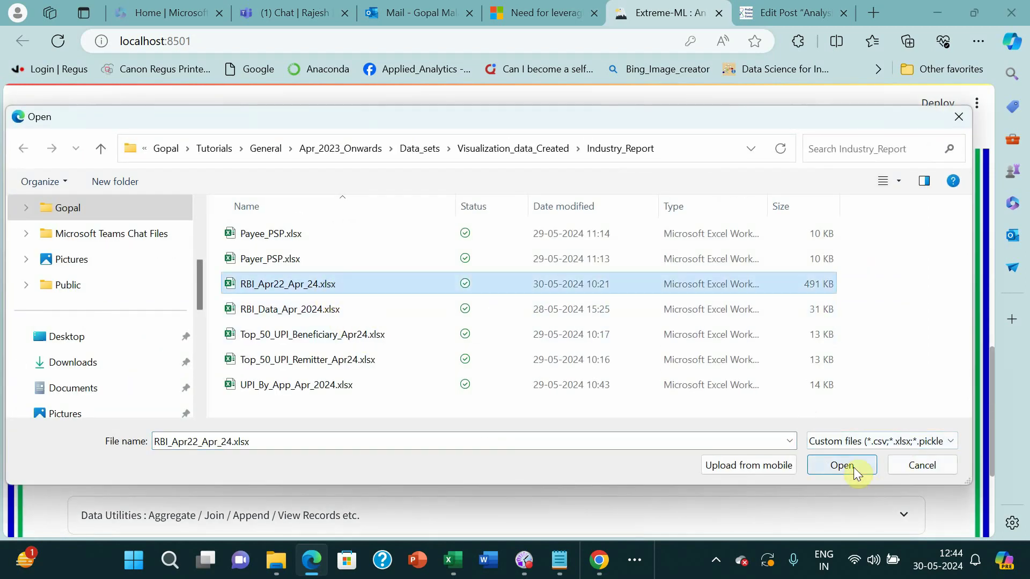
{"action": "left_click", "coordinate": [454, 560]}
{"action": "left_click", "coordinate": [555, 468]}
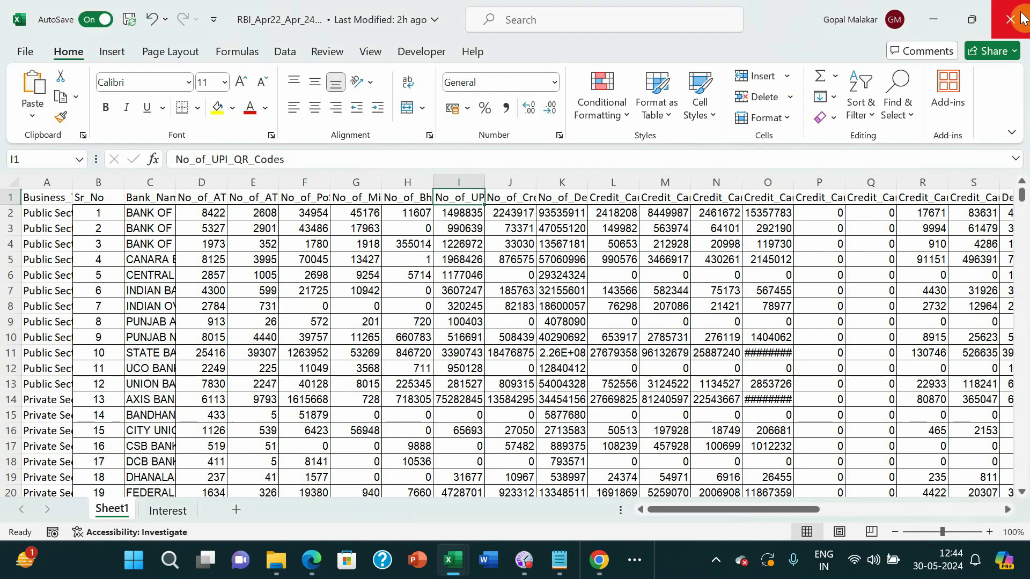
{"action": "key", "text": "ctrl+Tab"}
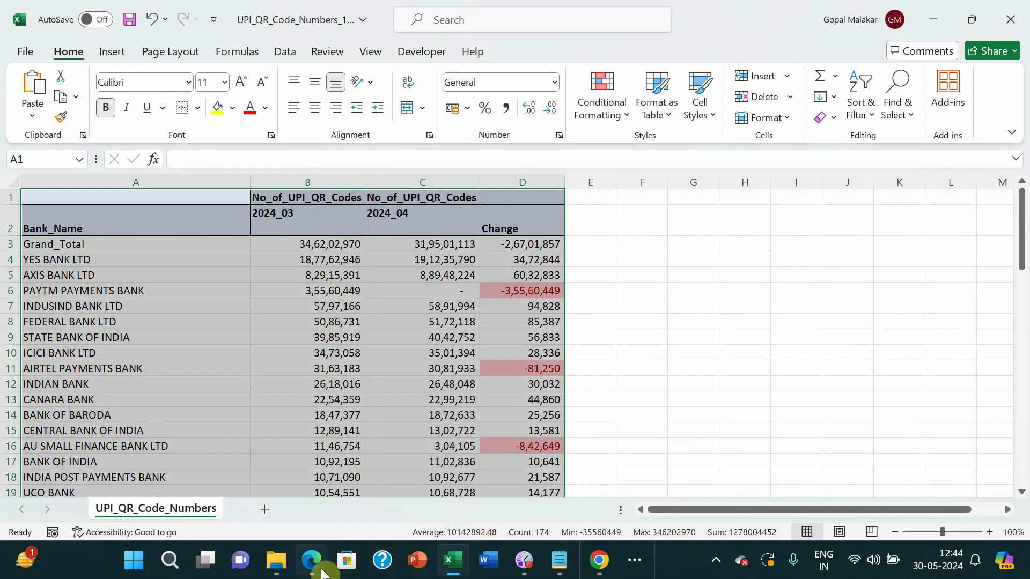
{"action": "left_click", "coordinate": [311, 560]}
{"action": "left_click", "coordinate": [641, 287]}
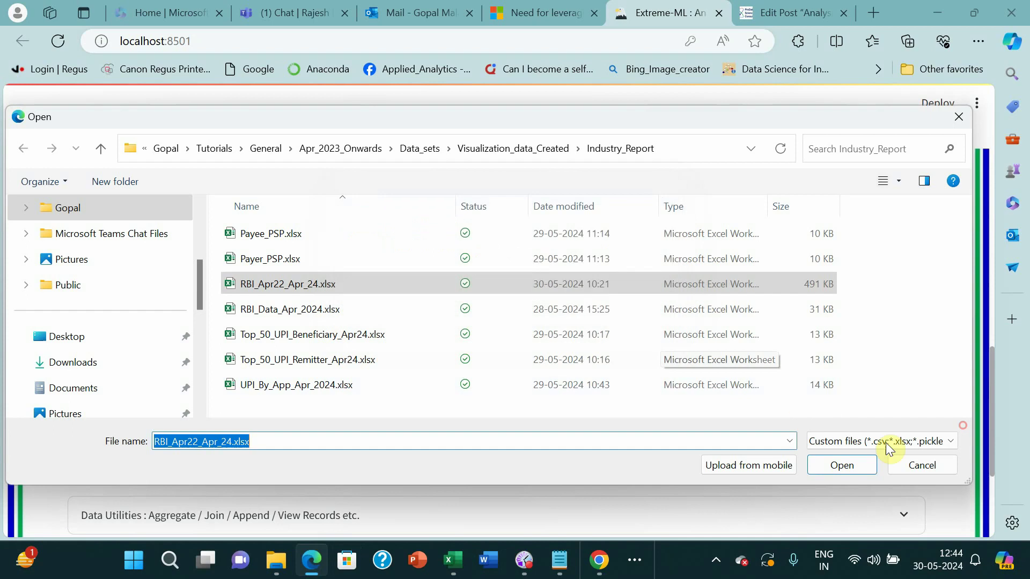
{"action": "left_click", "coordinate": [858, 467]}
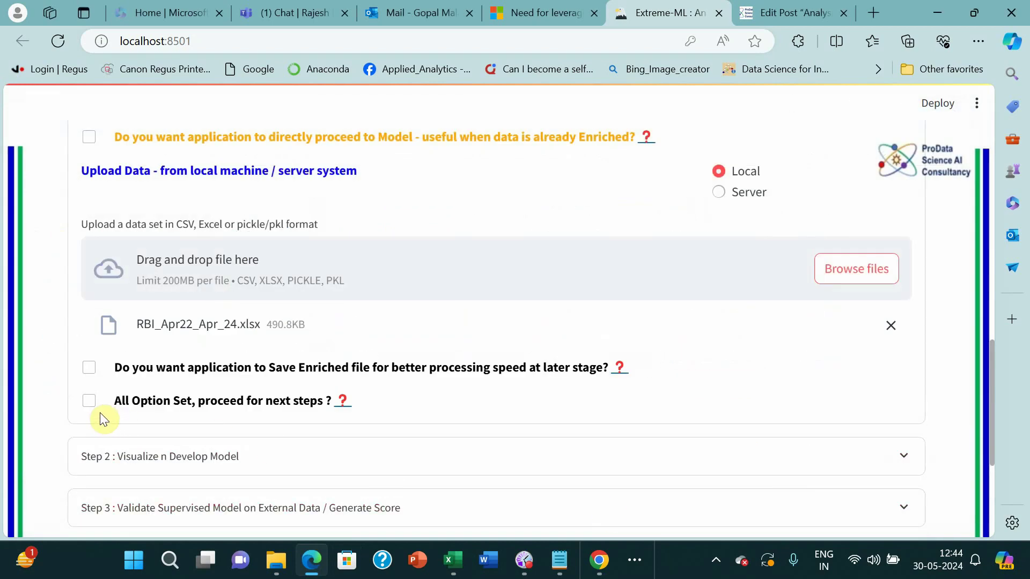
- Confirm All Option Set and open Step 2's Visual Analysis section
{"action": "left_click", "coordinate": [89, 402]}
{"action": "left_click", "coordinate": [208, 458]}
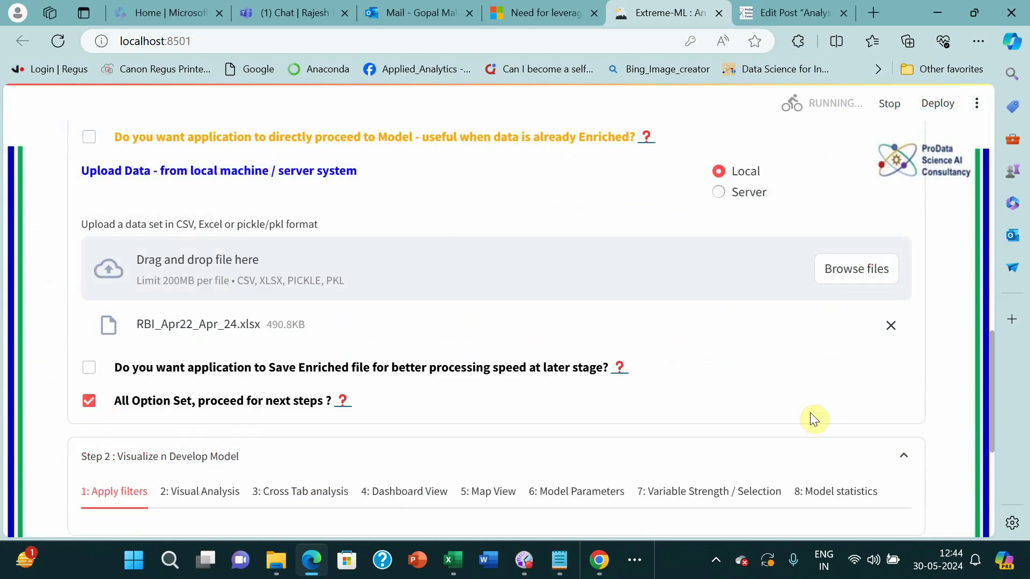
{"action": "scroll", "coordinate": [809, 413], "scroll_direction": "down", "scroll_amount": 4}
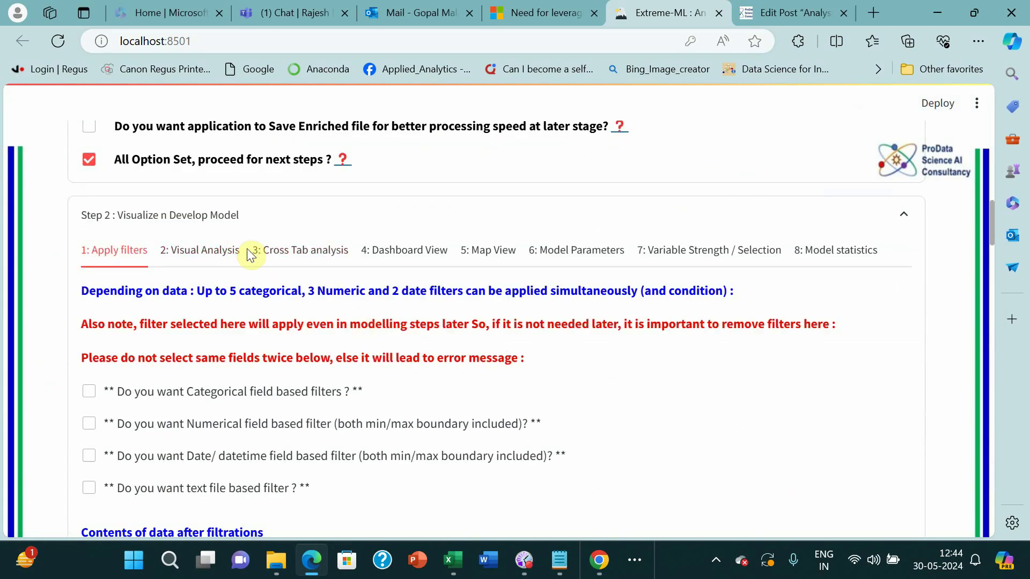
{"action": "left_click", "coordinate": [230, 251]}
{"action": "scroll", "coordinate": [696, 286], "scroll_direction": "down", "scroll_amount": 4}
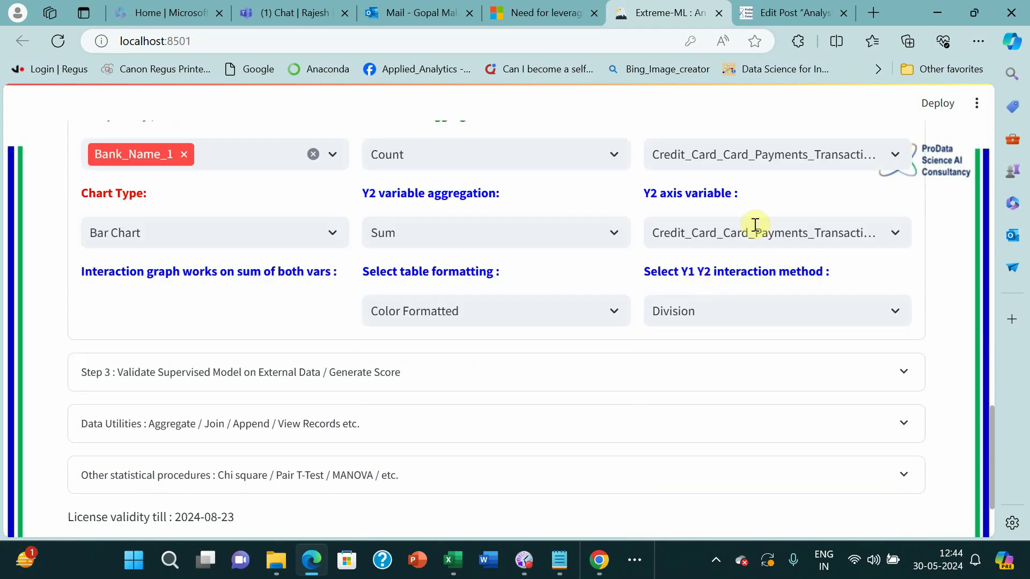
{"action": "scroll", "coordinate": [756, 225], "scroll_direction": "up", "scroll_amount": 1}
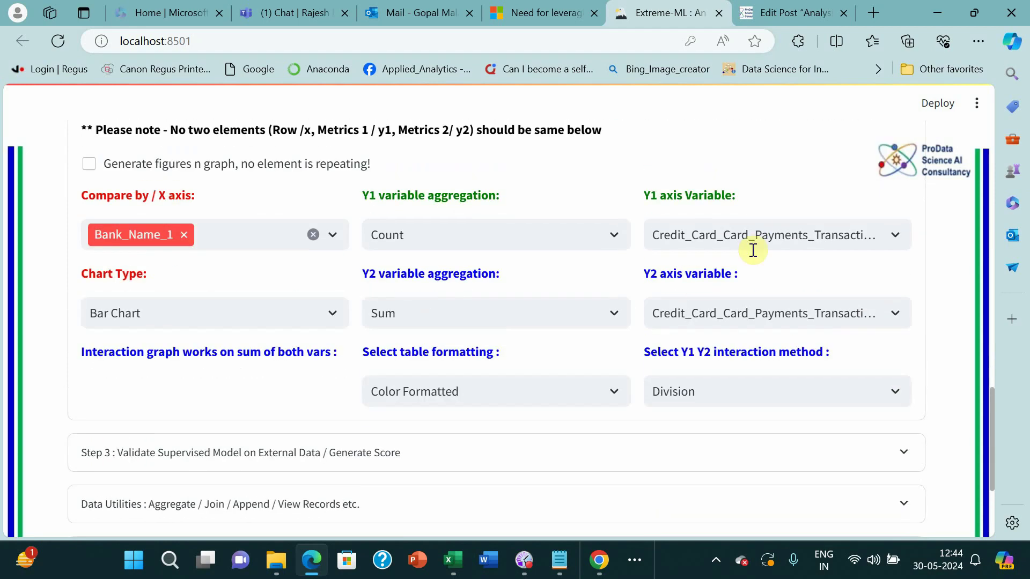
- Replace Bank_Name_1 with Period_YYYY_MM as the compare-by field
{"action": "left_click", "coordinate": [183, 236]}
{"action": "left_click", "coordinate": [195, 235]}
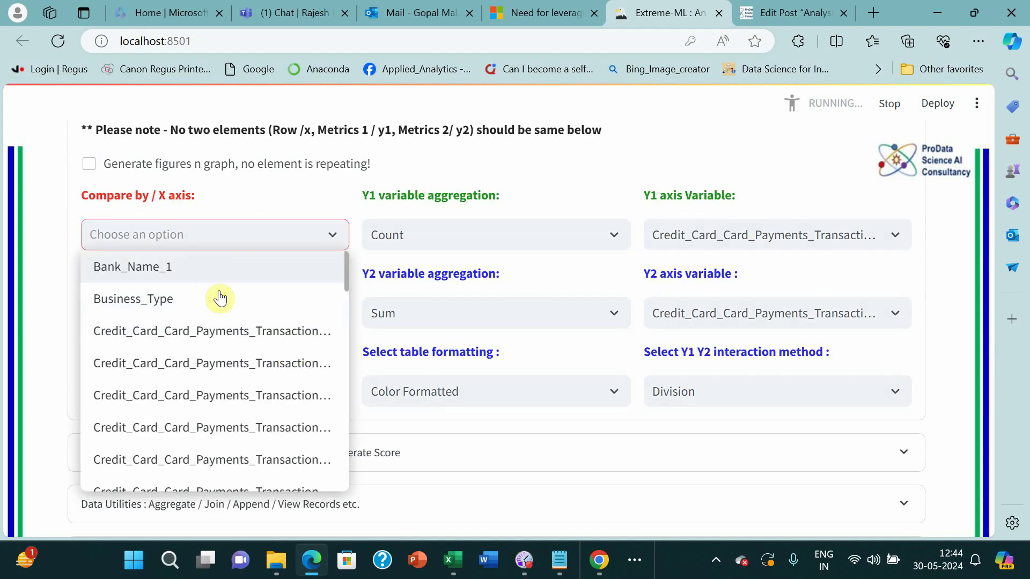
{"action": "scroll", "coordinate": [220, 299], "scroll_direction": "down", "scroll_amount": 15}
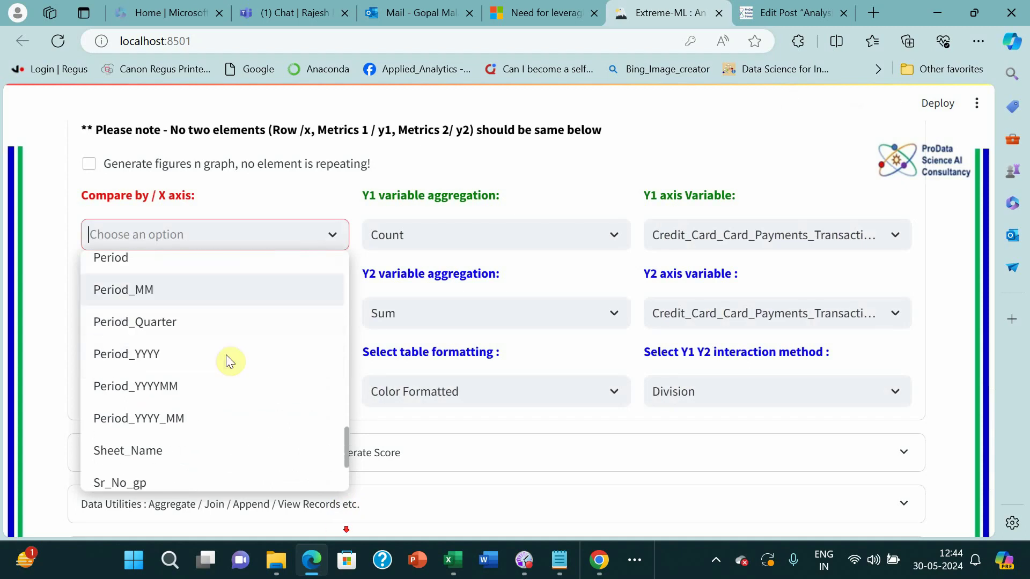
{"action": "scroll", "coordinate": [215, 386], "scroll_direction": "down", "scroll_amount": 1}
{"action": "left_click", "coordinate": [206, 411]}
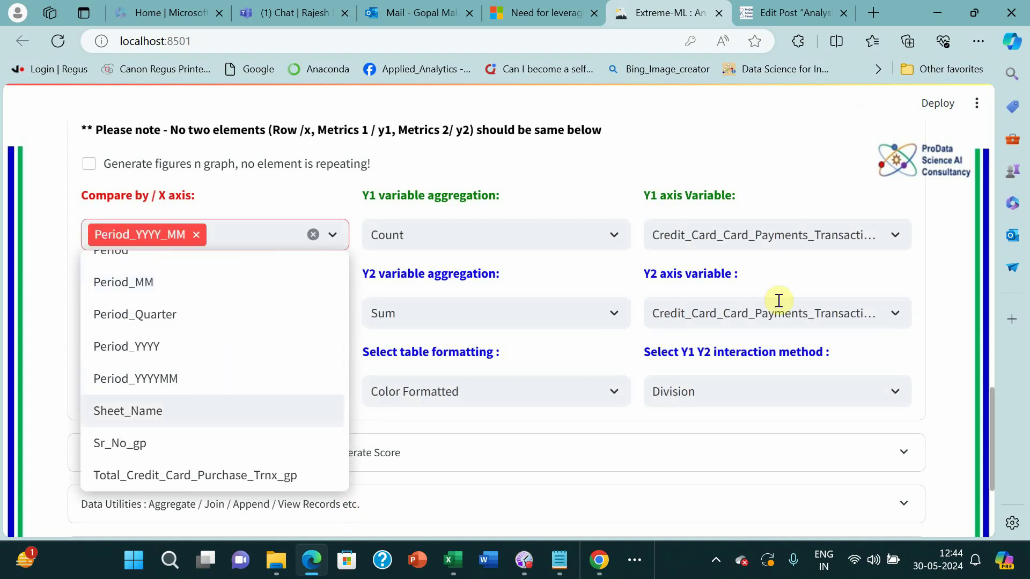
- Plot the Sum of Total_Credit_Card_Purchase_Value_in_000s as Y1 and generate the figures
{"action": "left_click", "coordinate": [820, 234]}
{"action": "scroll", "coordinate": [801, 241], "scroll_direction": "down", "scroll_amount": 10}
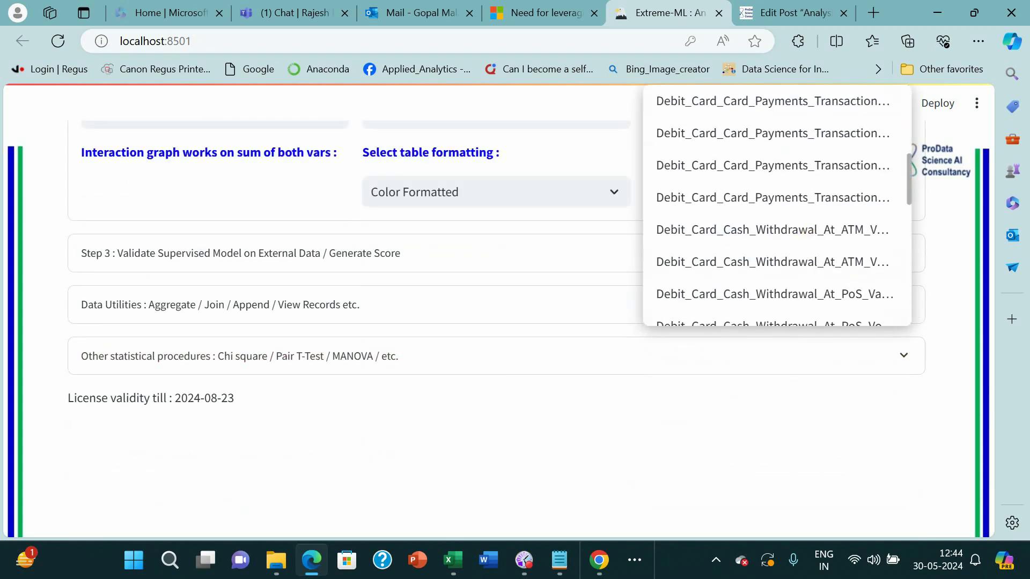
{"action": "scroll", "coordinate": [801, 242], "scroll_direction": "down", "scroll_amount": 6}
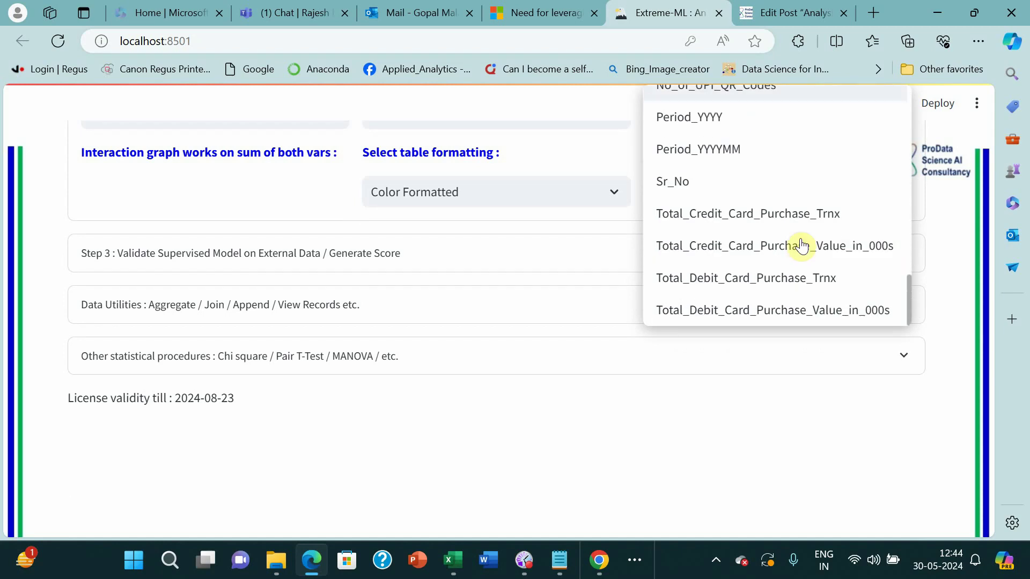
{"action": "left_click", "coordinate": [803, 246]}
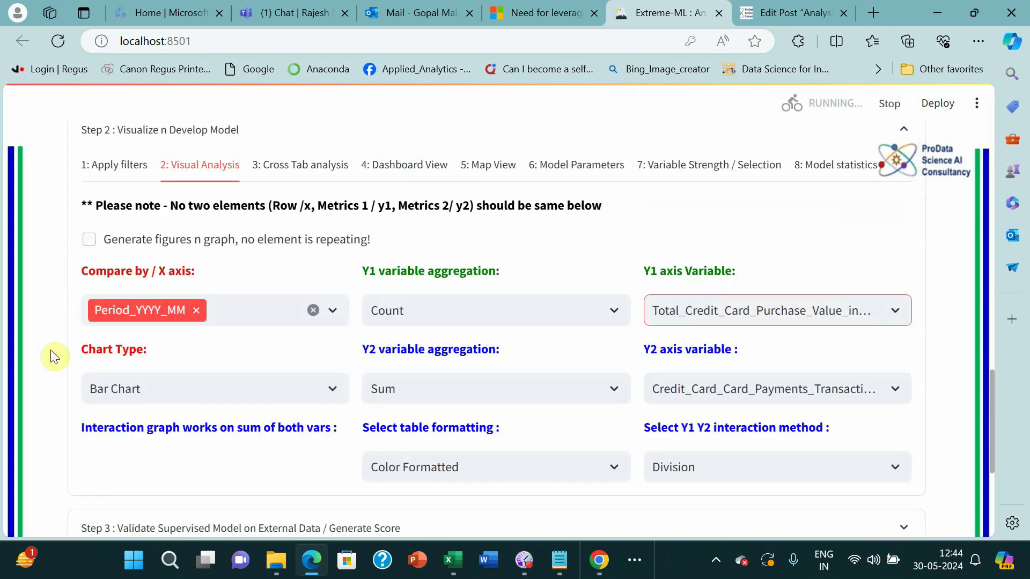
{"action": "left_click", "coordinate": [453, 310]}
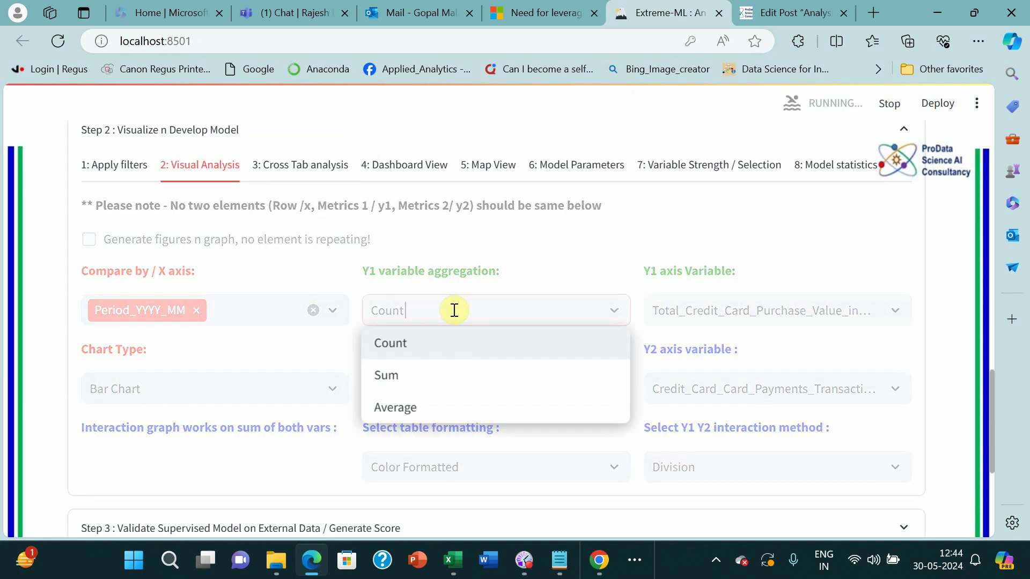
{"action": "left_click", "coordinate": [457, 375]}
{"action": "left_click", "coordinate": [87, 238]}
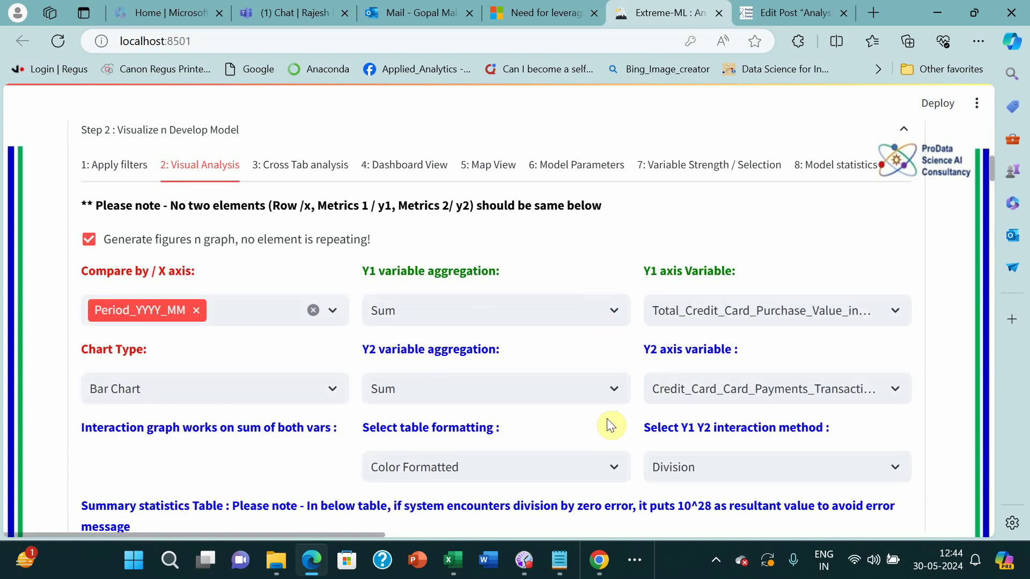
{"action": "scroll", "coordinate": [754, 367], "scroll_direction": "down", "scroll_amount": 15}
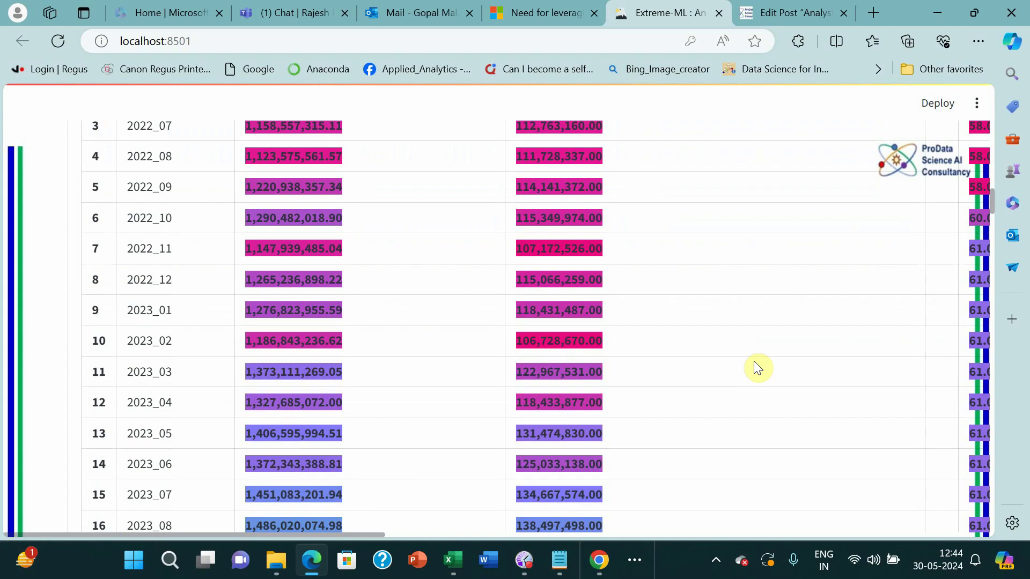
{"action": "scroll", "coordinate": [756, 359], "scroll_direction": "down", "scroll_amount": 6}
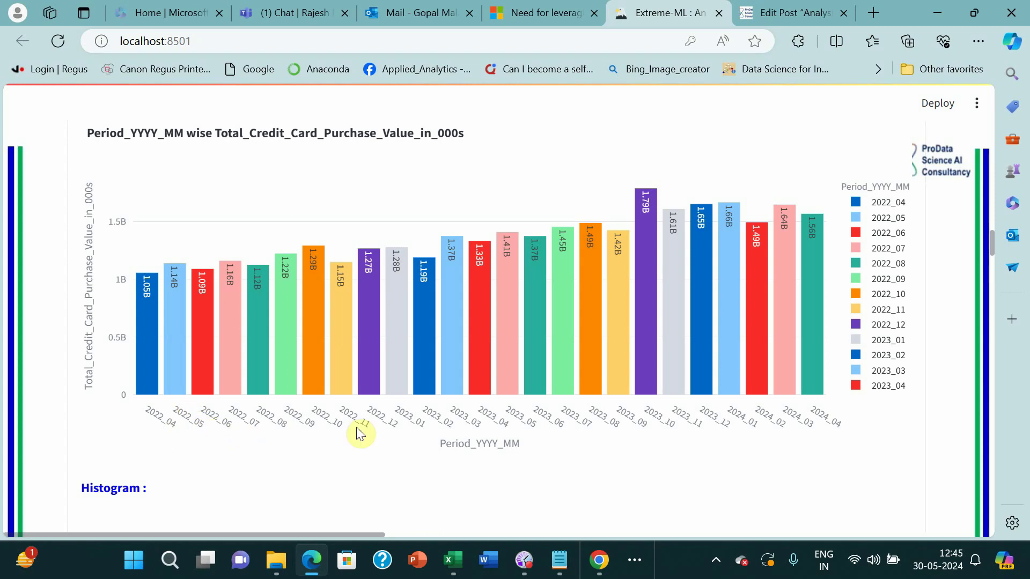
{"action": "scroll", "coordinate": [367, 450], "scroll_direction": "up", "scroll_amount": 15}
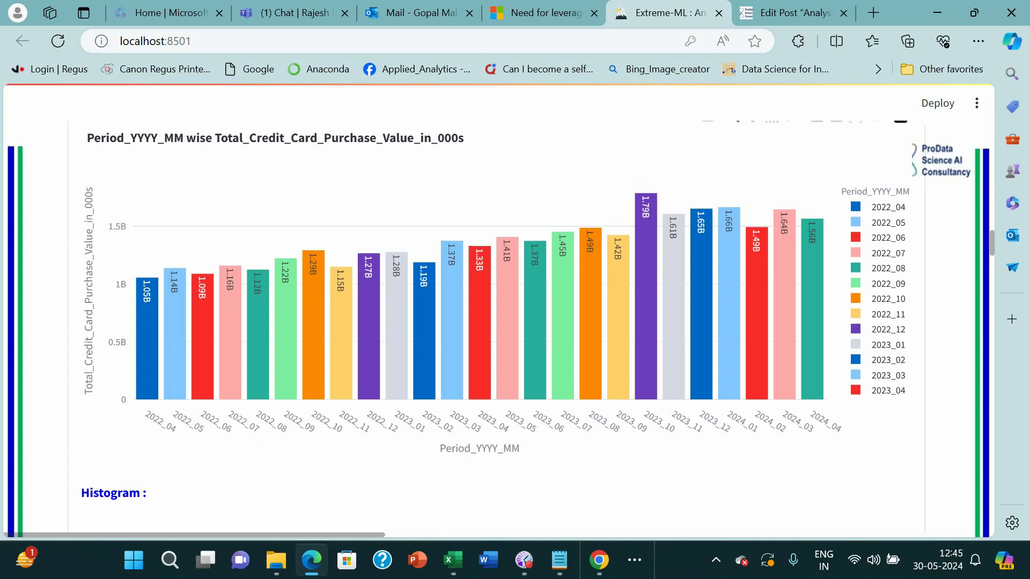
{"action": "scroll", "coordinate": [514, 321], "scroll_direction": "up", "scroll_amount": 5}
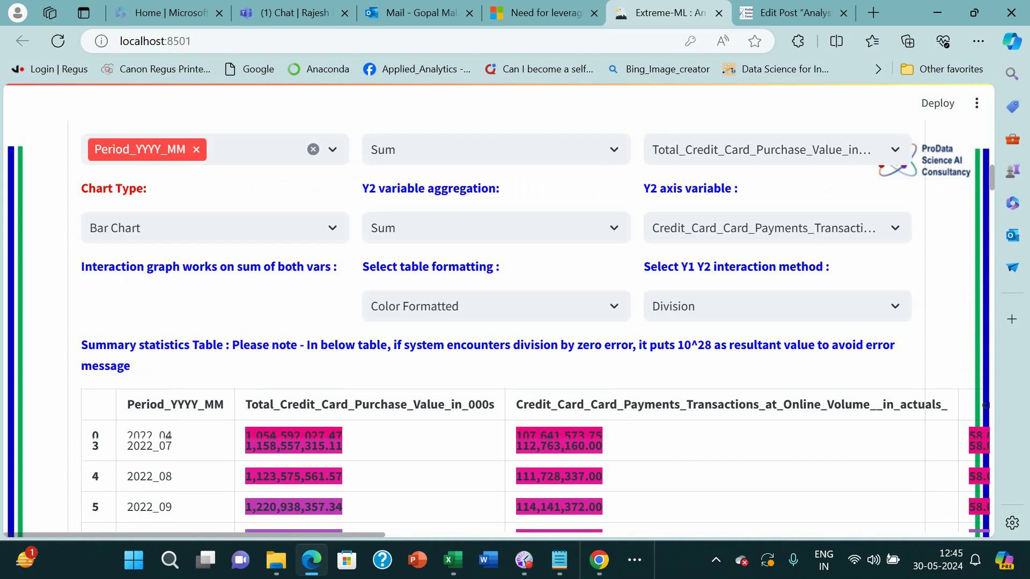
{"action": "scroll", "coordinate": [515, 322], "scroll_direction": "up", "scroll_amount": 3}
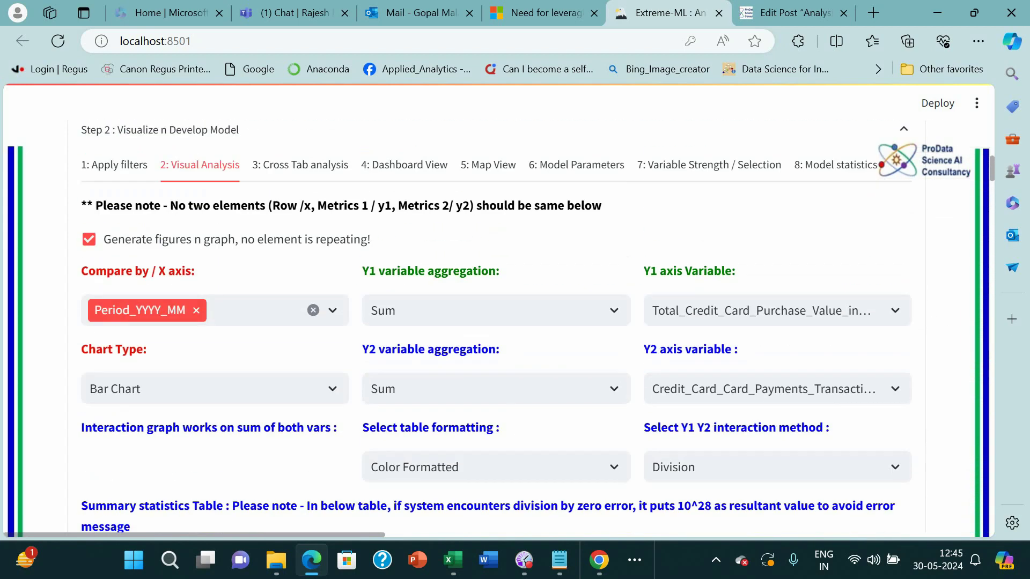
- Compare by Period_YYYYMM and set the chart type to Bar Chart with Cumulative Growth Rate
{"action": "left_click", "coordinate": [197, 310]}
{"action": "left_click", "coordinate": [197, 310]}
{"action": "scroll", "coordinate": [202, 259], "scroll_direction": "down", "scroll_amount": 10}
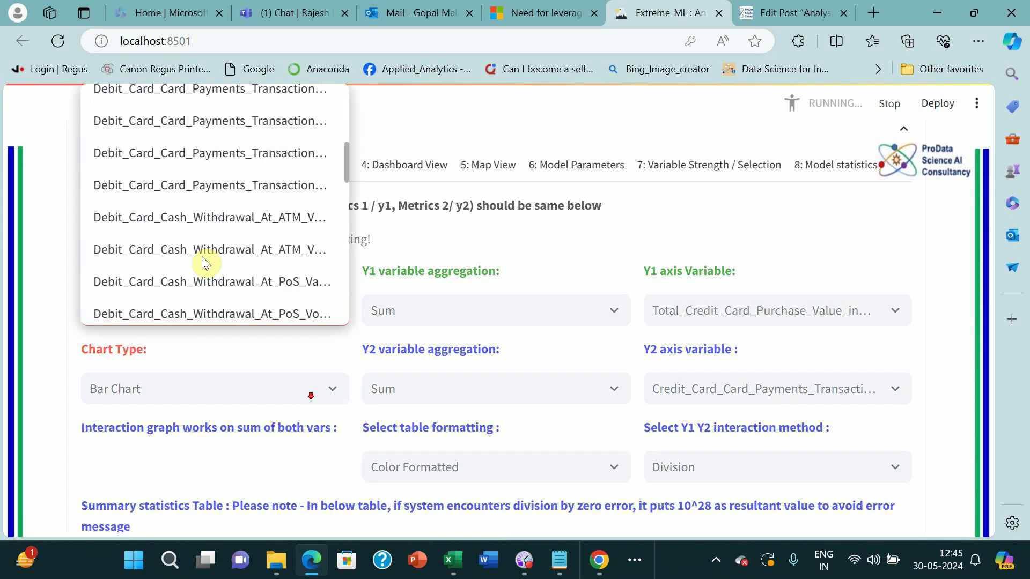
{"action": "scroll", "coordinate": [202, 279], "scroll_direction": "down", "scroll_amount": 9}
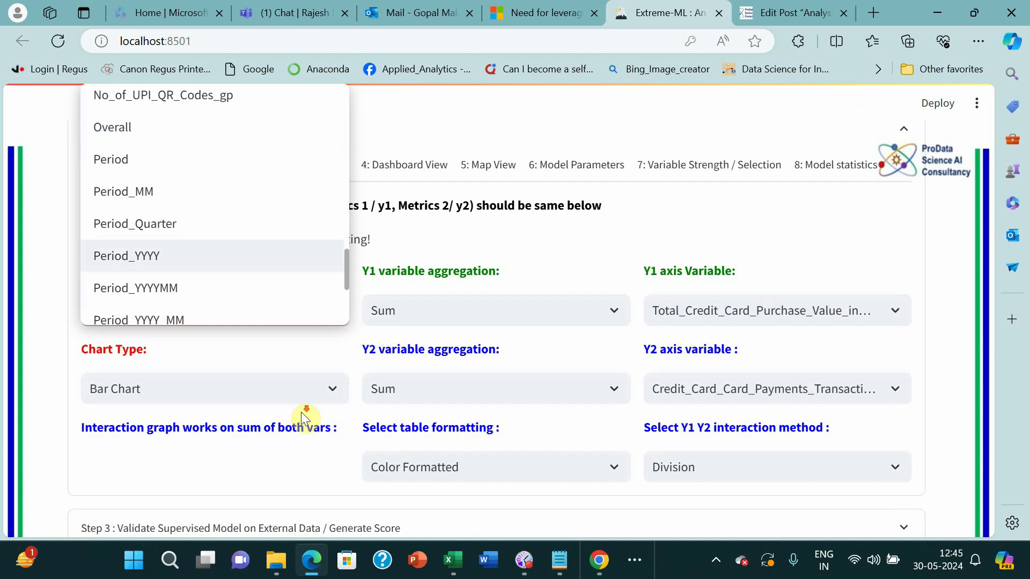
{"action": "left_click", "coordinate": [179, 132]}
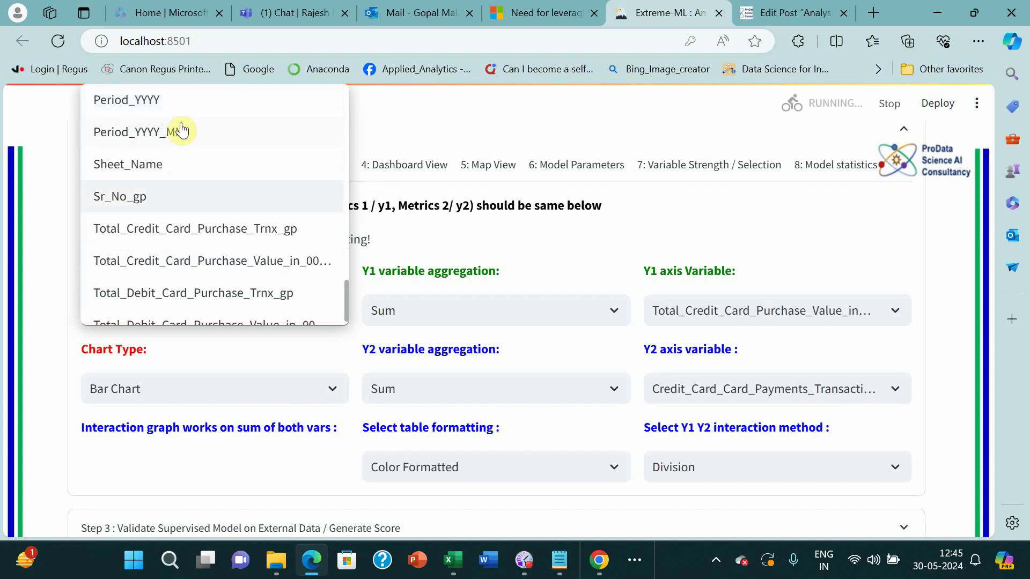
{"action": "left_click", "coordinate": [298, 390]}
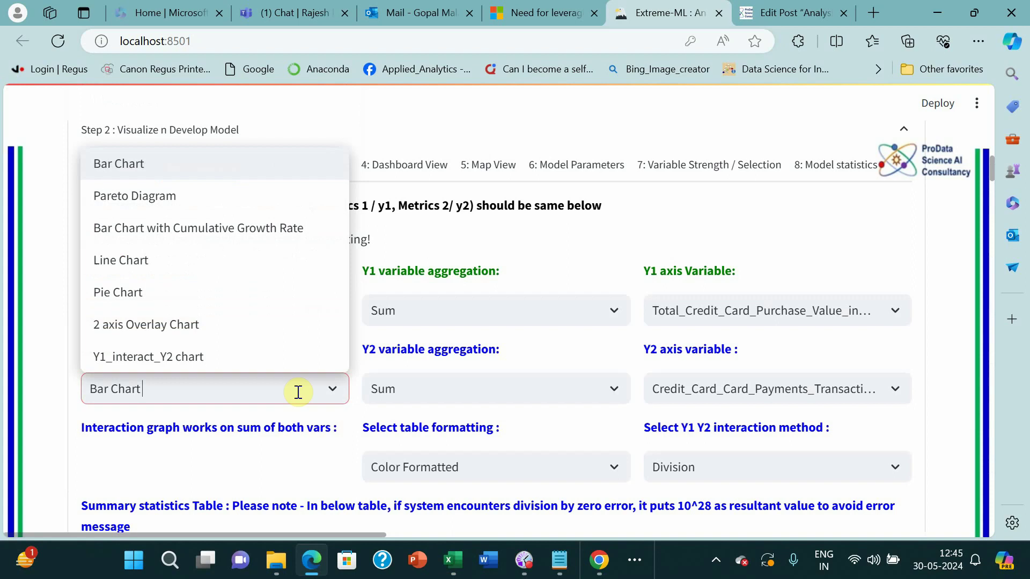
{"action": "left_click", "coordinate": [255, 236]}
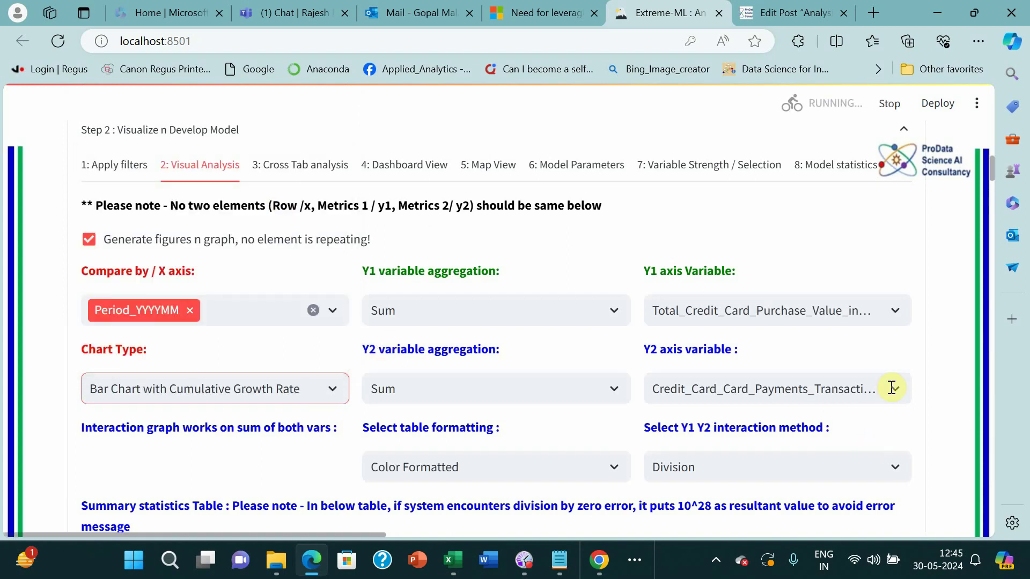
- Scroll to the Visual Chart to inspect the bar chart titled CUM-GR 21.8 for 2 periods
{"action": "scroll", "coordinate": [911, 325], "scroll_direction": "down", "scroll_amount": 20}
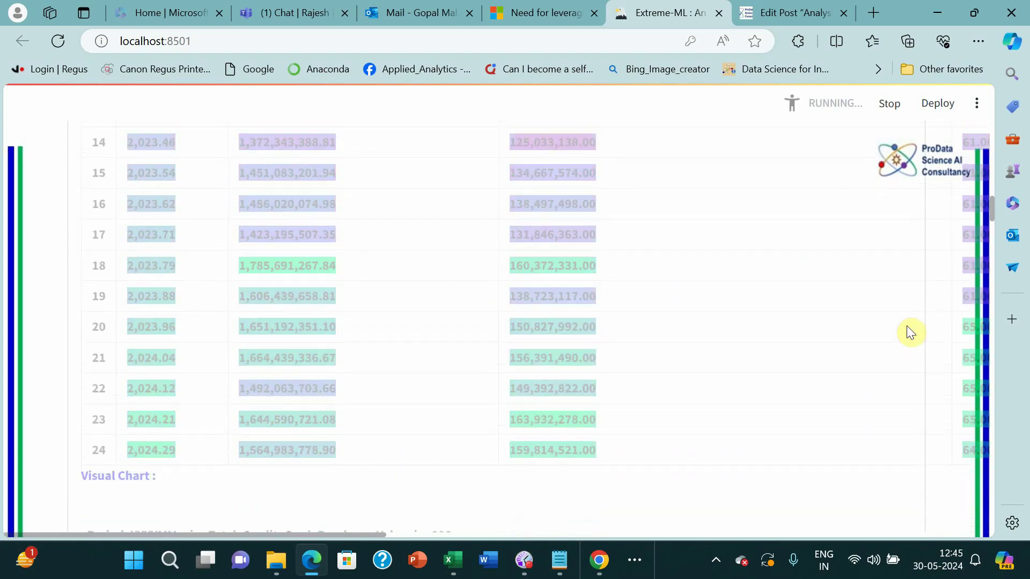
{"action": "scroll", "coordinate": [906, 326], "scroll_direction": "down", "scroll_amount": 3}
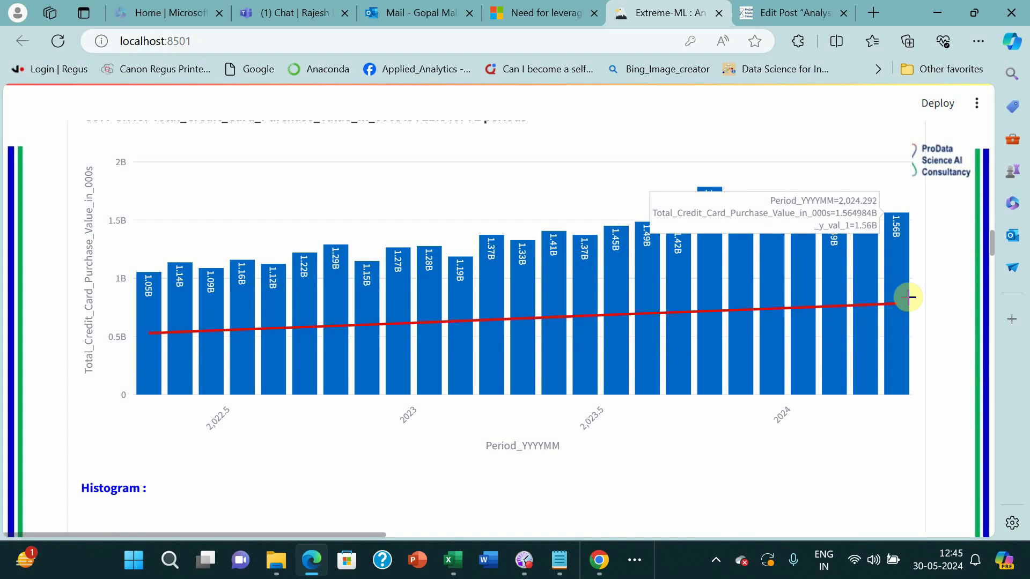
{"action": "scroll", "coordinate": [908, 299], "scroll_direction": "up", "scroll_amount": 3}
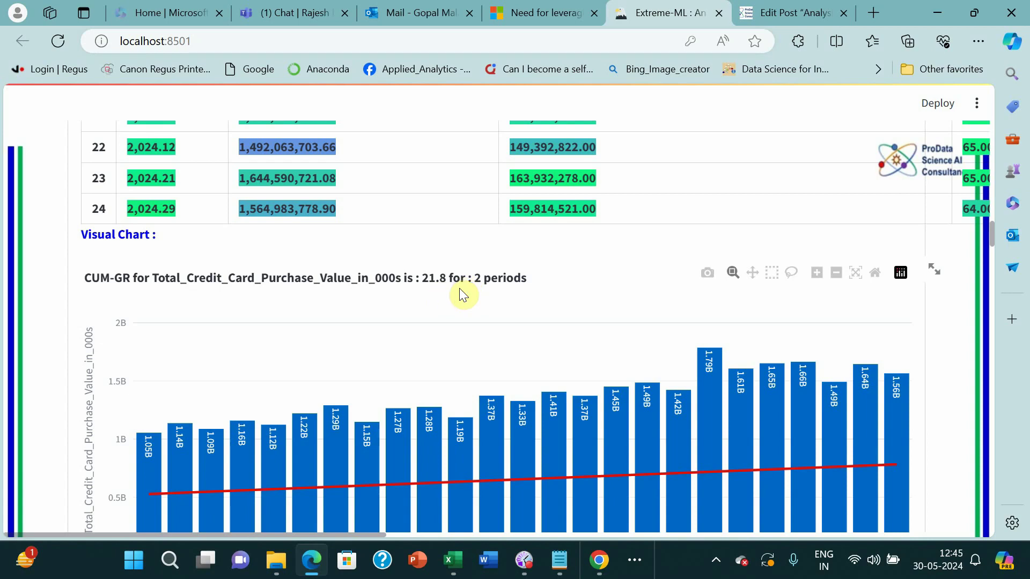
- In the blog, scroll past the Credit Card Purchase charts to the Debit Card Purchase chart
{"action": "left_click", "coordinate": [598, 557]}
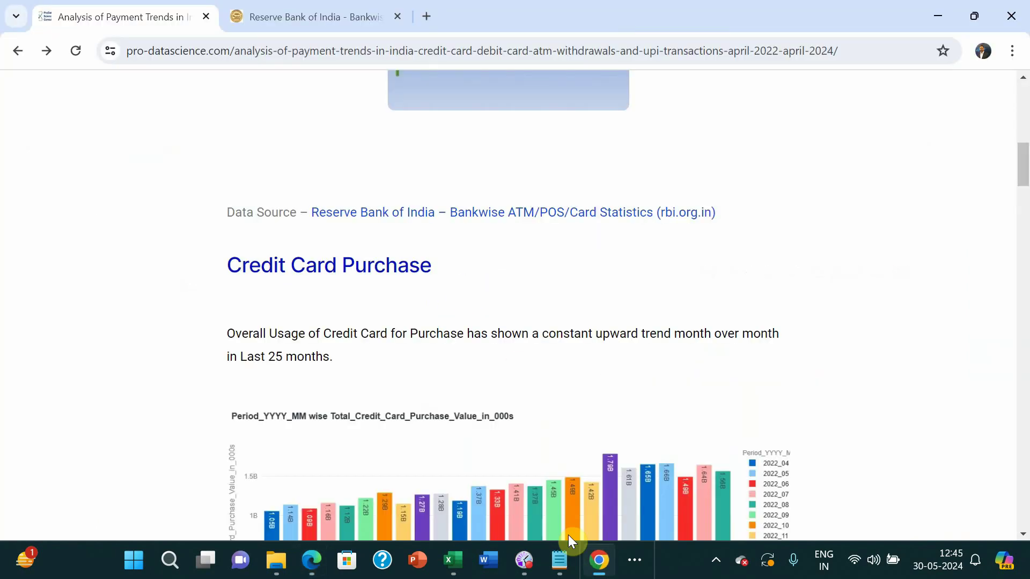
{"action": "scroll", "coordinate": [469, 374], "scroll_direction": "up", "scroll_amount": 6}
{"action": "scroll", "coordinate": [471, 375], "scroll_direction": "down", "scroll_amount": 7}
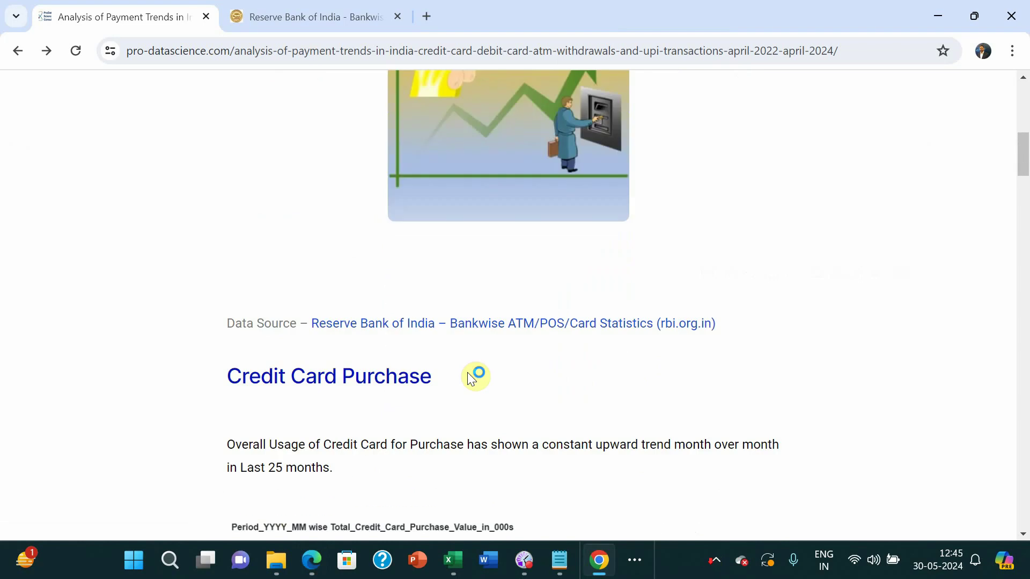
{"action": "scroll", "coordinate": [487, 365], "scroll_direction": "down", "scroll_amount": 3}
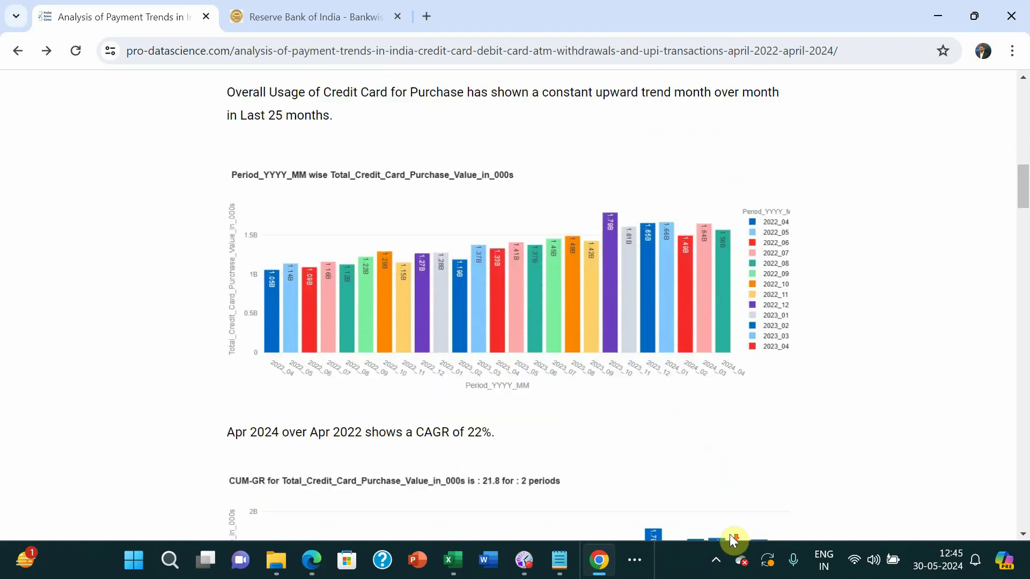
{"action": "scroll", "coordinate": [731, 536], "scroll_direction": "up", "scroll_amount": 2}
{"action": "scroll", "coordinate": [487, 357], "scroll_direction": "down", "scroll_amount": 3}
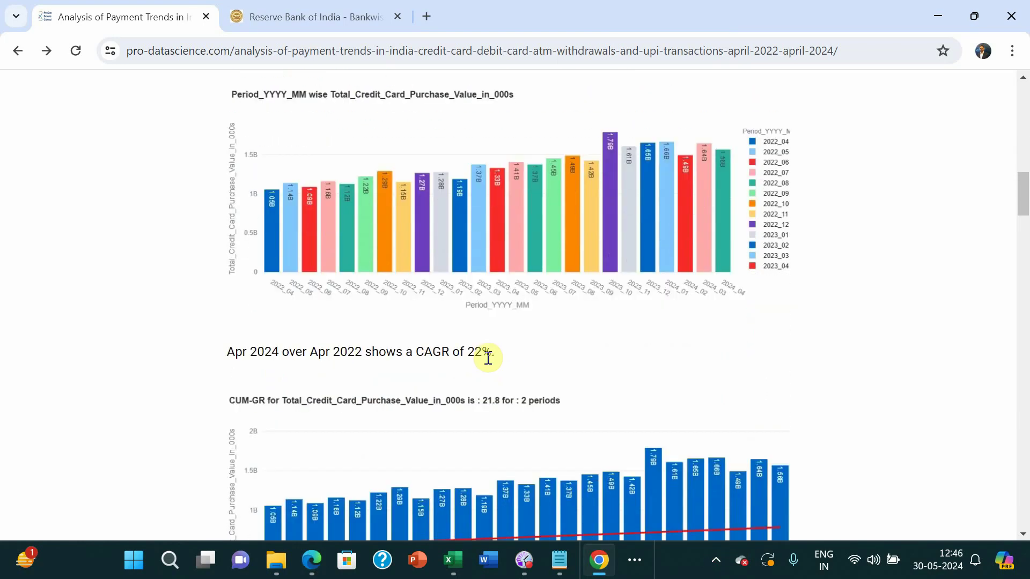
{"action": "scroll", "coordinate": [486, 357], "scroll_direction": "down", "scroll_amount": 2}
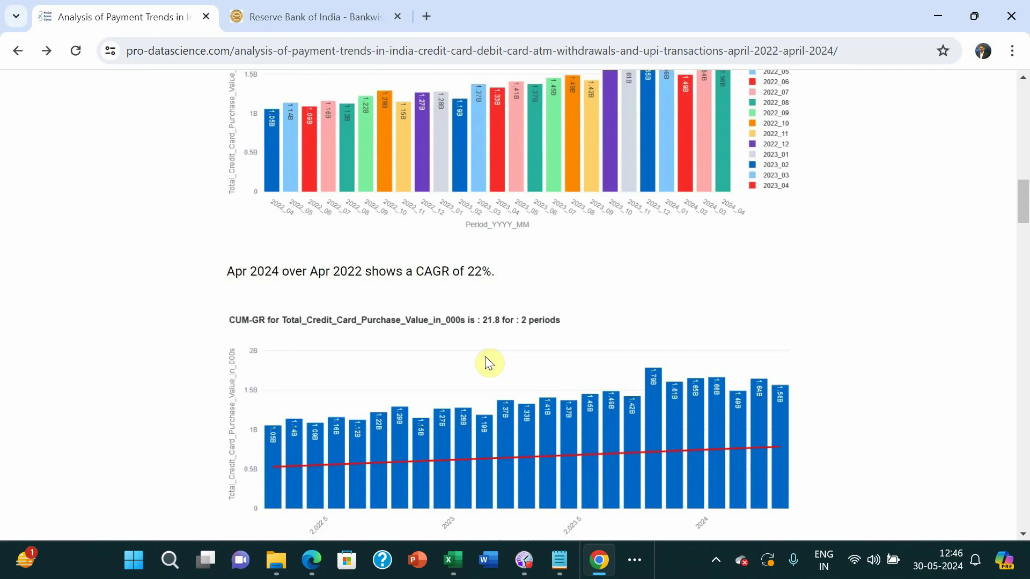
{"action": "scroll", "coordinate": [731, 536], "scroll_direction": "down", "scroll_amount": 2}
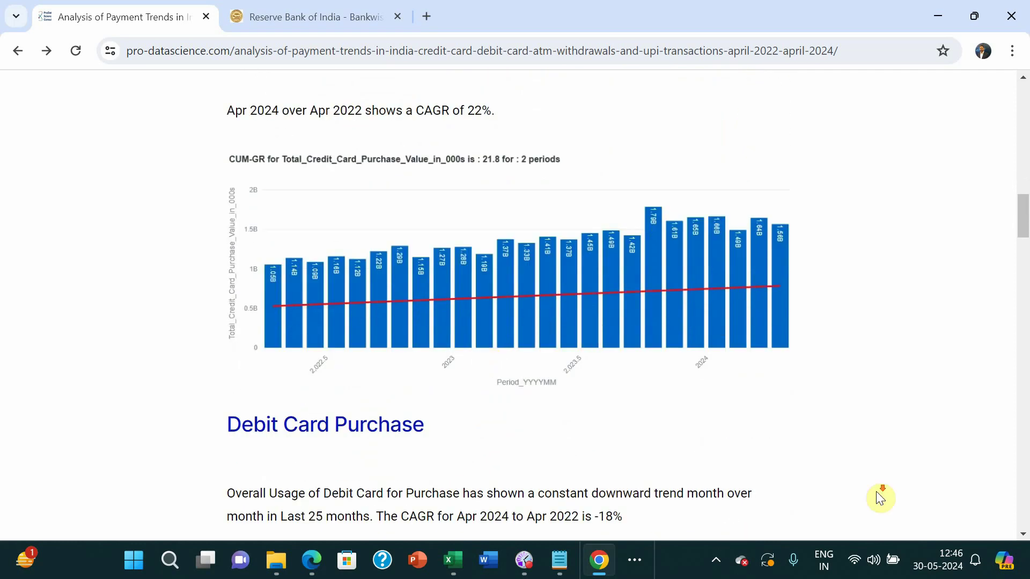
{"action": "scroll", "coordinate": [880, 494], "scroll_direction": "down", "scroll_amount": 6}
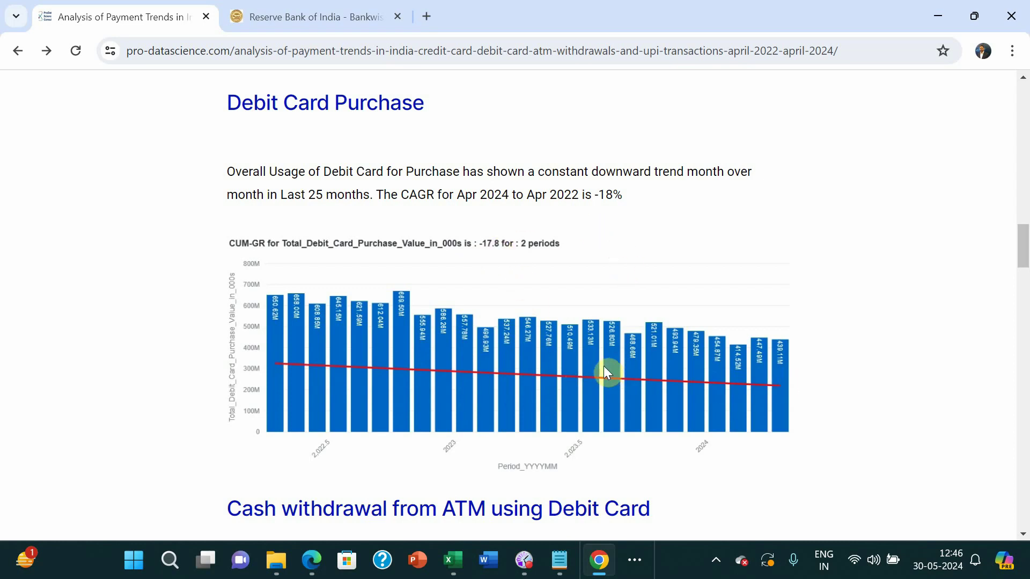
- Scroll the blog past the ATM cash-withdrawal chart to the per-card chart (3.10 to 2.73) and the UPI heading
{"action": "scroll", "coordinate": [609, 361], "scroll_direction": "down", "scroll_amount": 3}
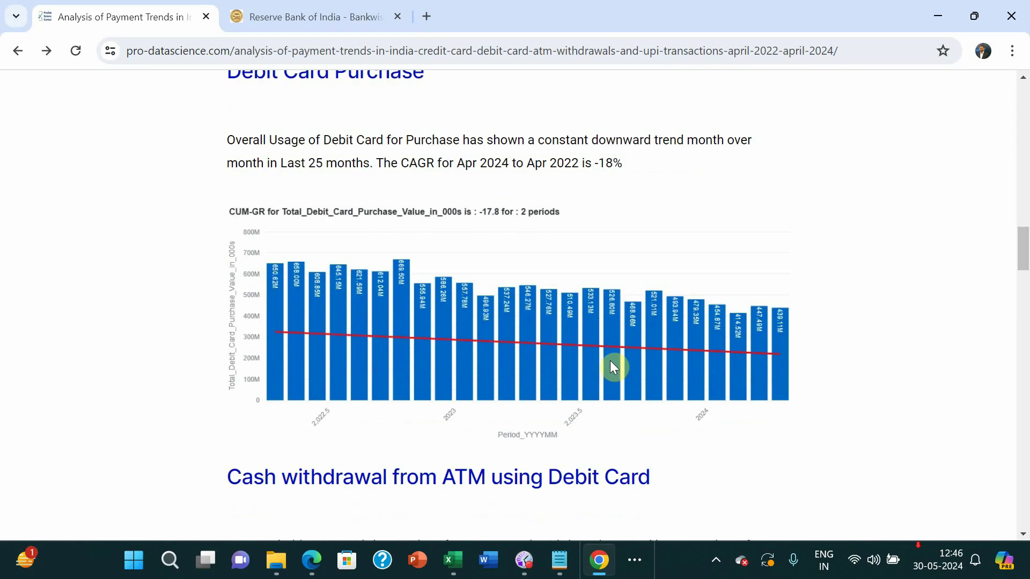
{"action": "scroll", "coordinate": [922, 534], "scroll_direction": "down", "scroll_amount": 3}
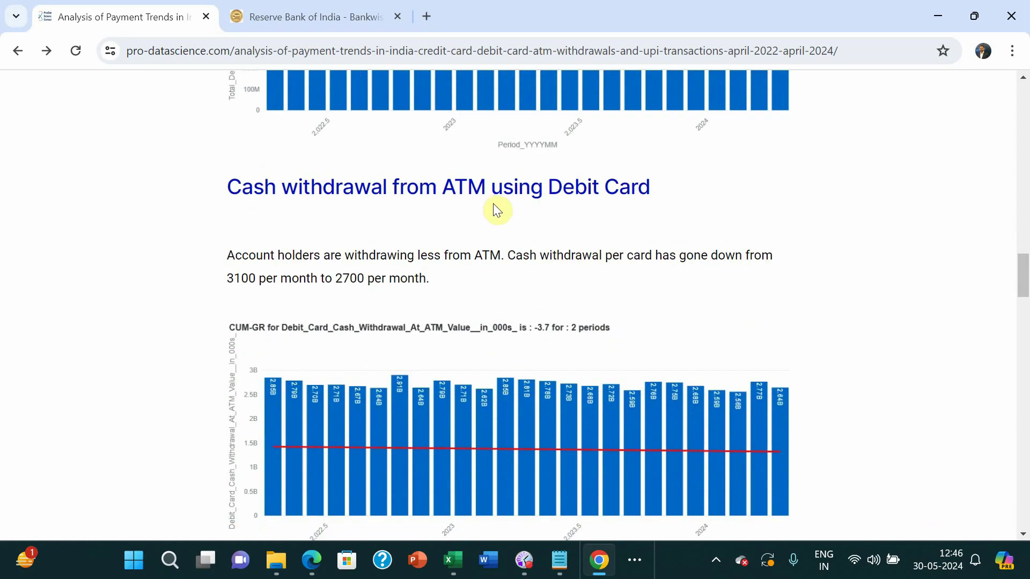
{"action": "scroll", "coordinate": [500, 209], "scroll_direction": "down", "scroll_amount": 2}
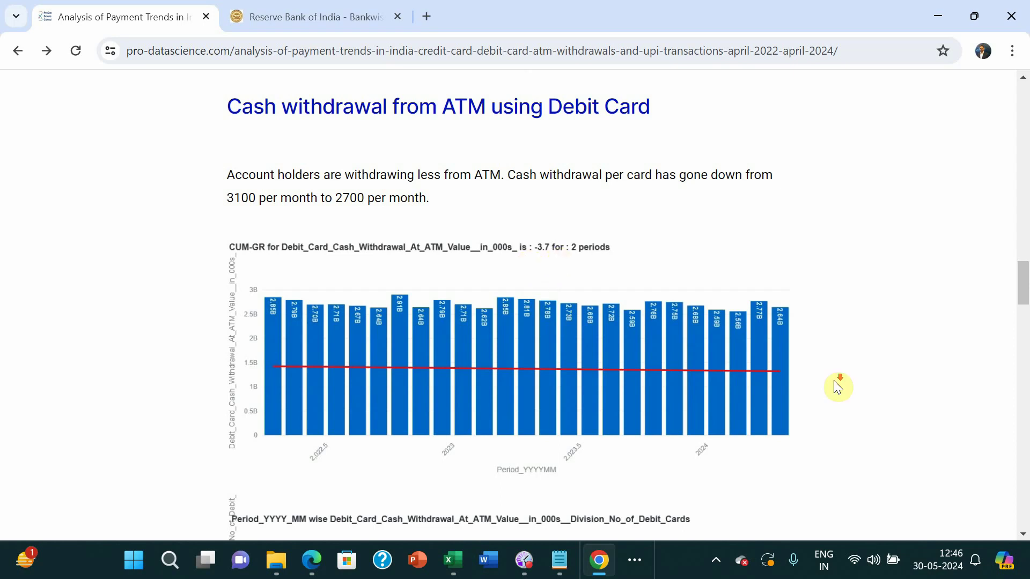
{"action": "scroll", "coordinate": [558, 258], "scroll_direction": "down", "scroll_amount": 5}
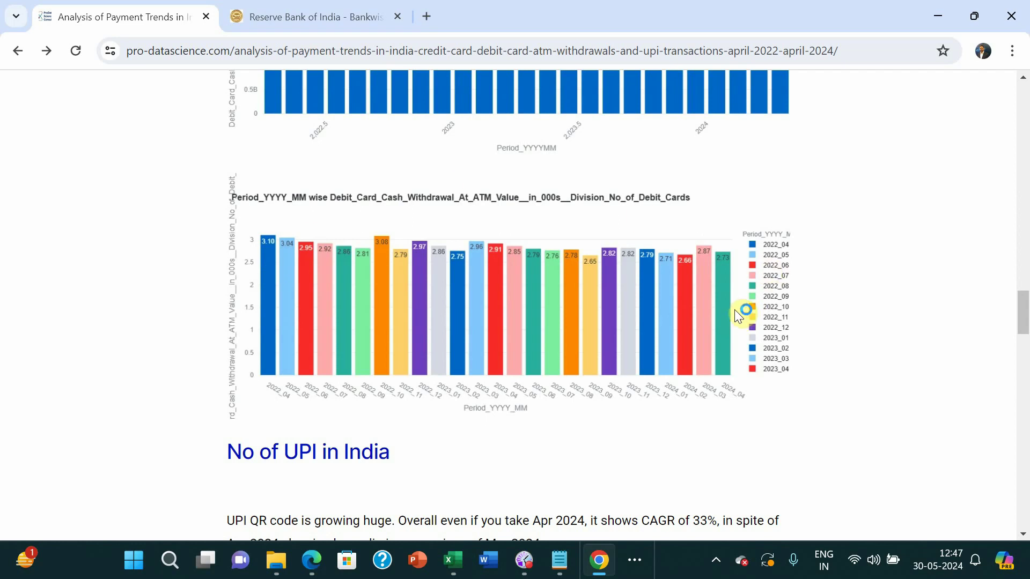
- Scroll past the UPI QR codes chart to the bank-wise 2024_03 vs 2024_04 comparison table
{"action": "scroll", "coordinate": [734, 314], "scroll_direction": "down", "scroll_amount": 3}
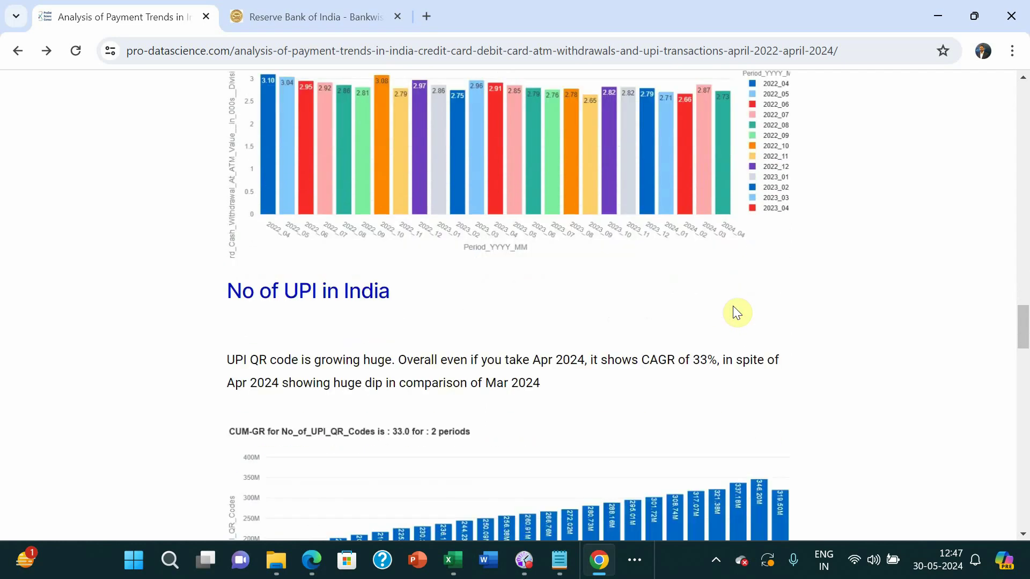
{"action": "scroll", "coordinate": [734, 306], "scroll_direction": "up", "scroll_amount": 2}
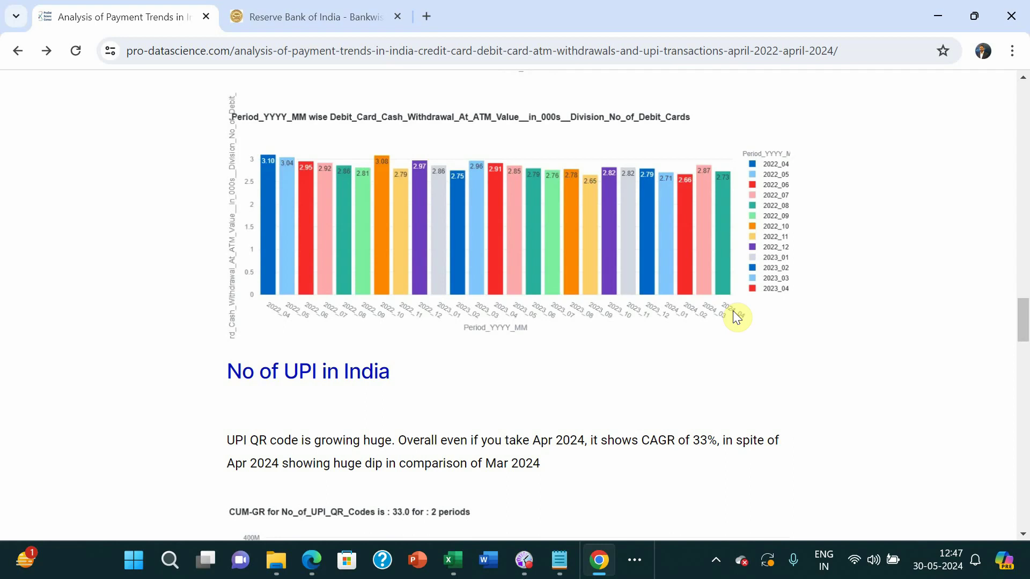
{"action": "scroll", "coordinate": [733, 316], "scroll_direction": "down", "scroll_amount": 6}
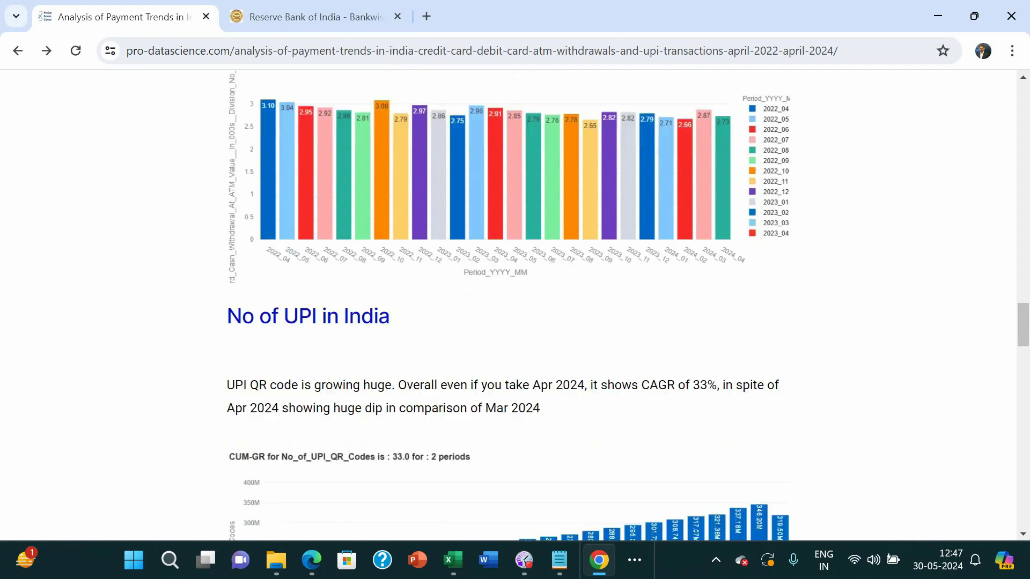
{"action": "scroll", "coordinate": [735, 303], "scroll_direction": "up", "scroll_amount": 2}
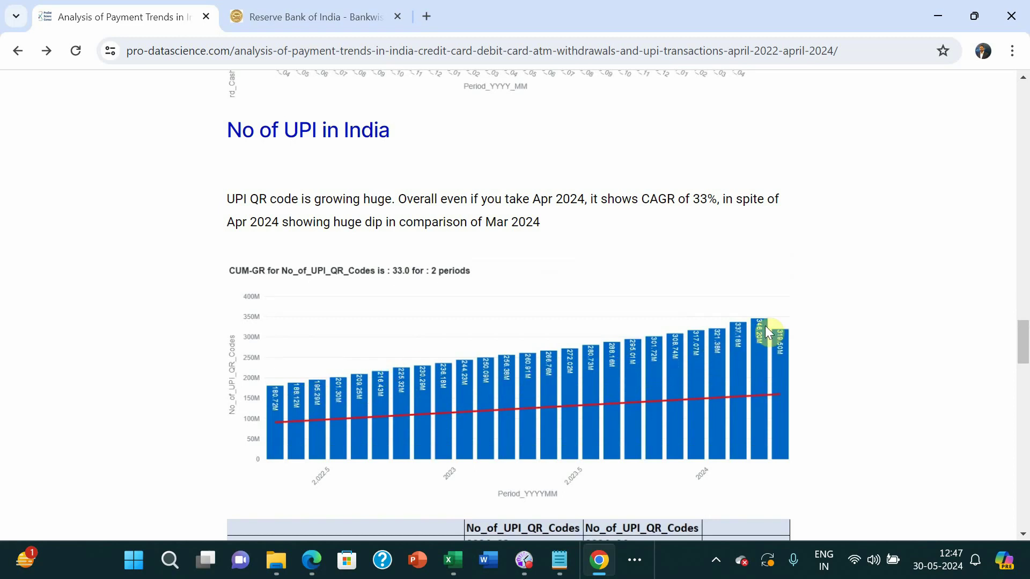
{"action": "scroll", "coordinate": [783, 321], "scroll_direction": "down", "scroll_amount": 2}
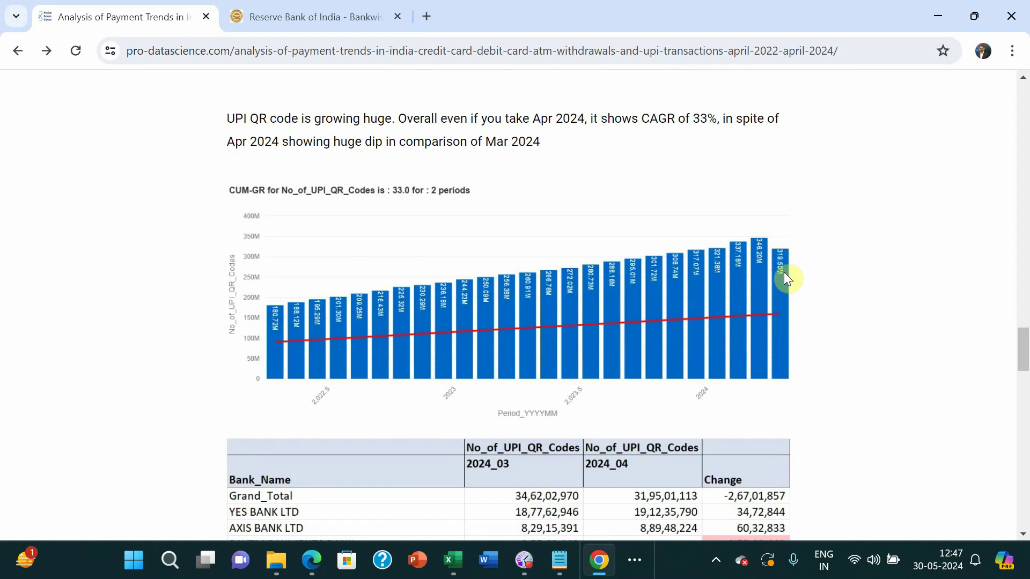
{"action": "scroll", "coordinate": [752, 294], "scroll_direction": "down", "scroll_amount": 6}
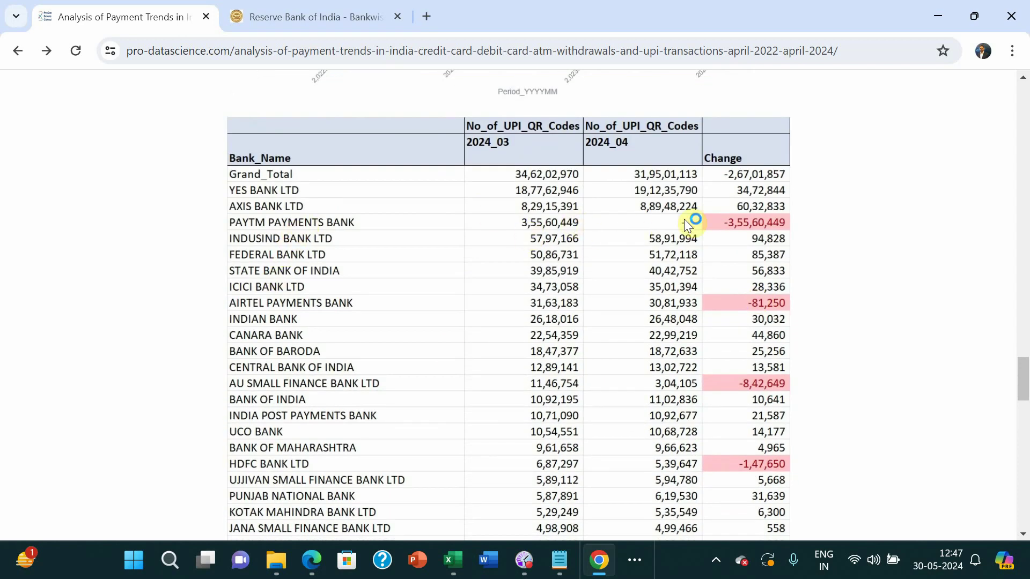
- Scan the rest of the bank table, then scroll back up to the Credit Card Purchase chart ending at 1.56B
{"action": "scroll", "coordinate": [532, 289], "scroll_direction": "down", "scroll_amount": 3}
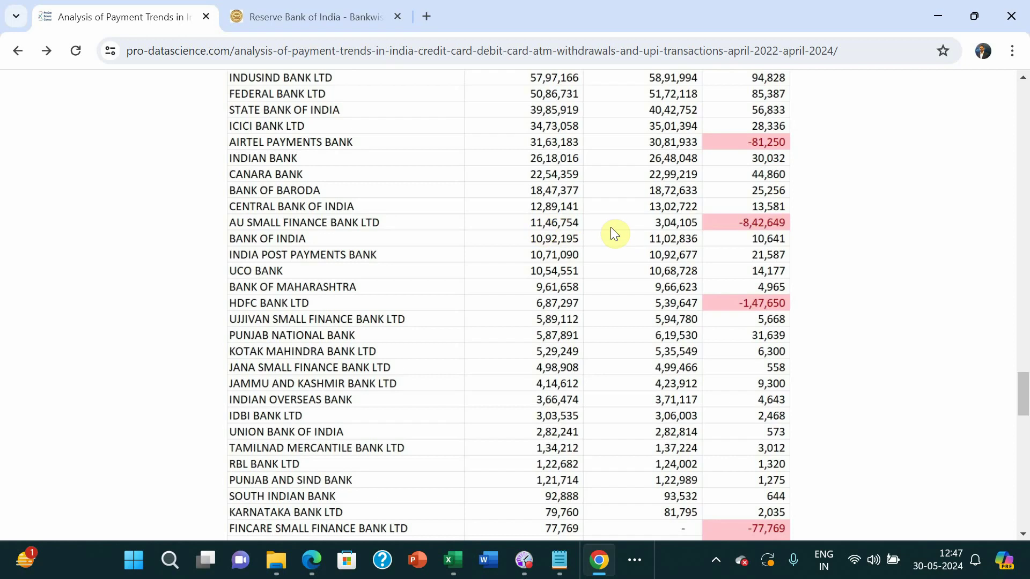
{"action": "scroll", "coordinate": [614, 230], "scroll_direction": "down", "scroll_amount": 3}
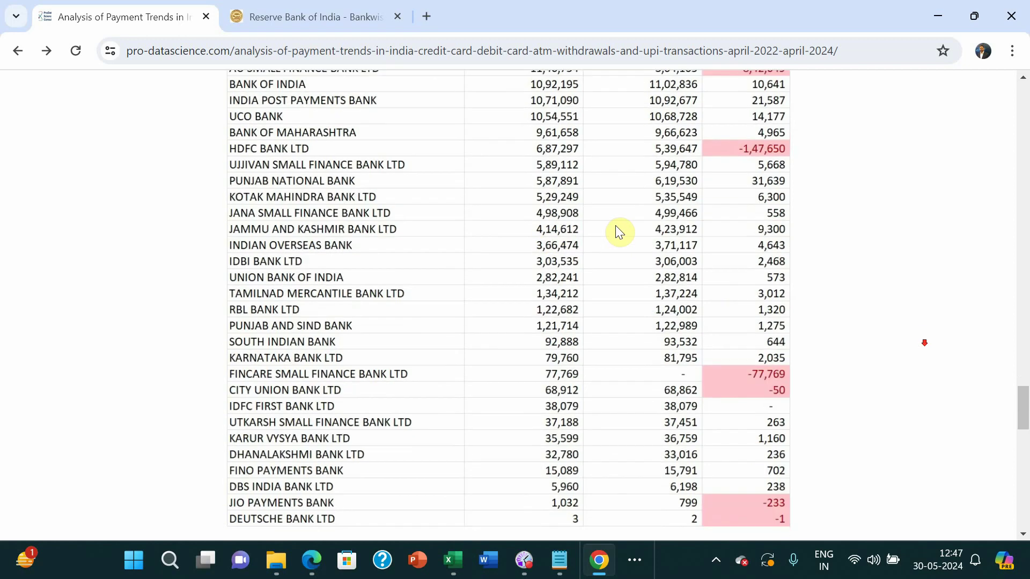
{"action": "scroll", "coordinate": [927, 343], "scroll_direction": "up", "scroll_amount": 5}
{"action": "scroll", "coordinate": [926, 345], "scroll_direction": "up", "scroll_amount": 20}
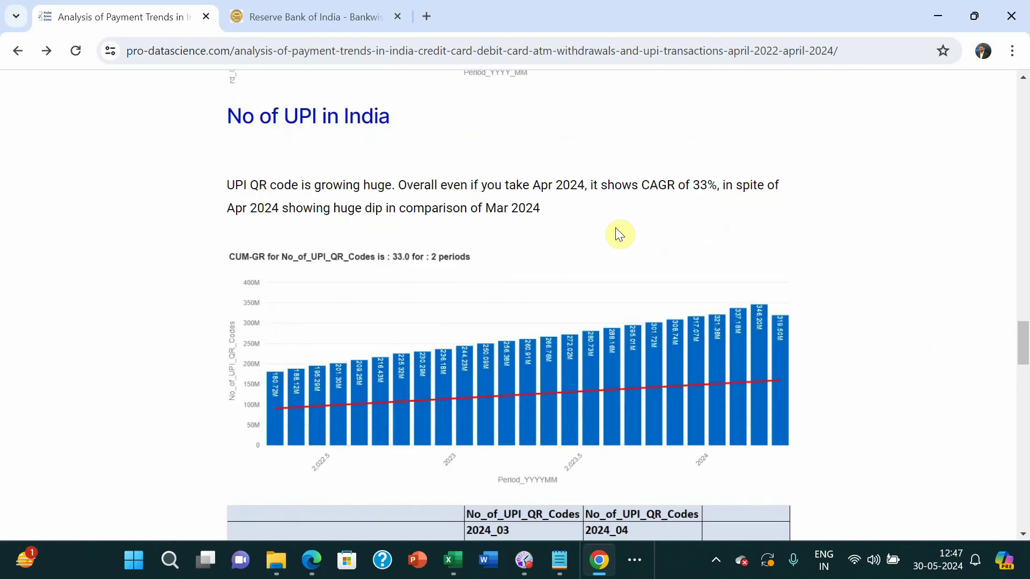
{"action": "scroll", "coordinate": [927, 349], "scroll_direction": "up", "scroll_amount": 12}
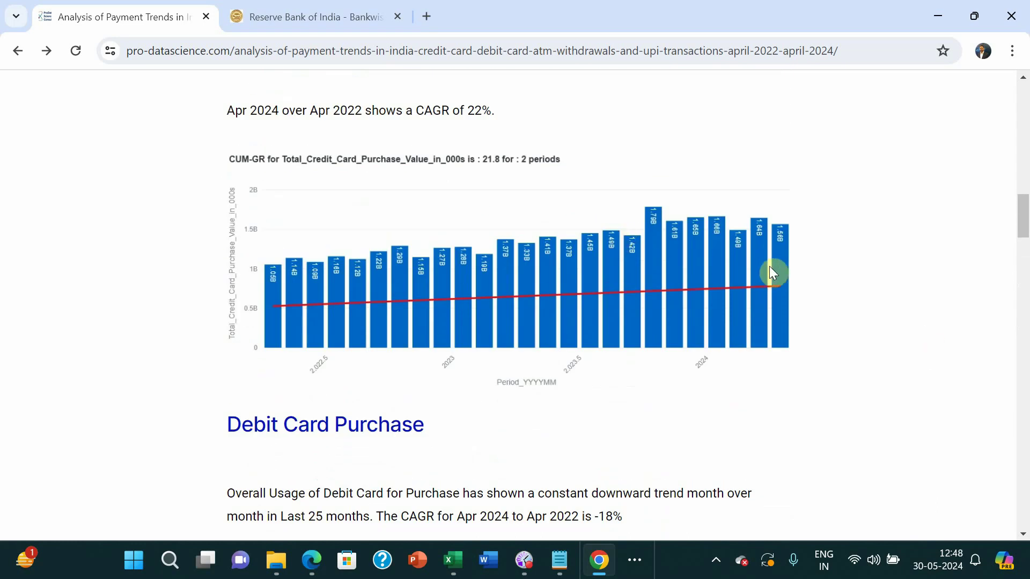
{"action": "scroll", "coordinate": [721, 328], "scroll_direction": "up", "scroll_amount": 5}
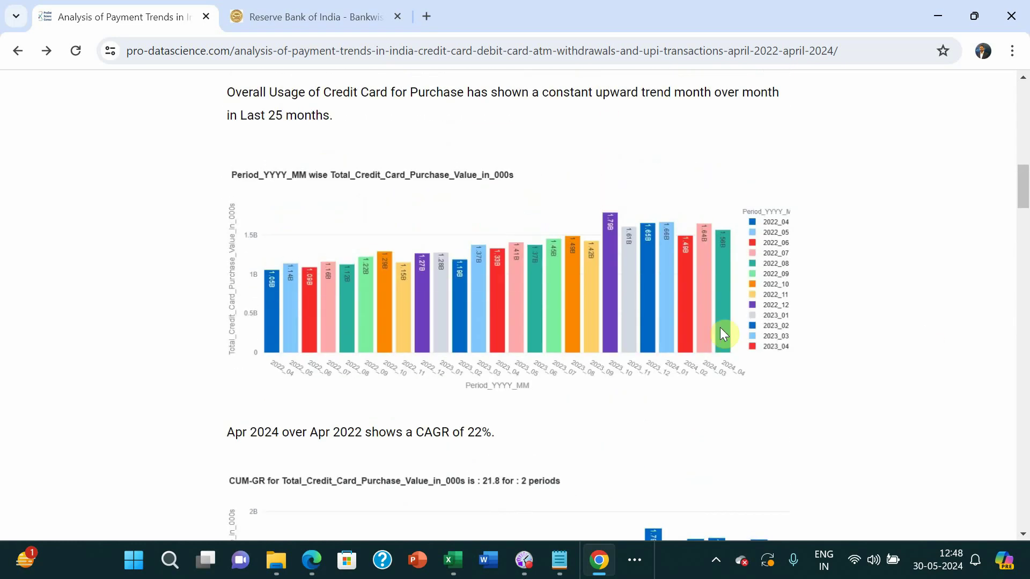